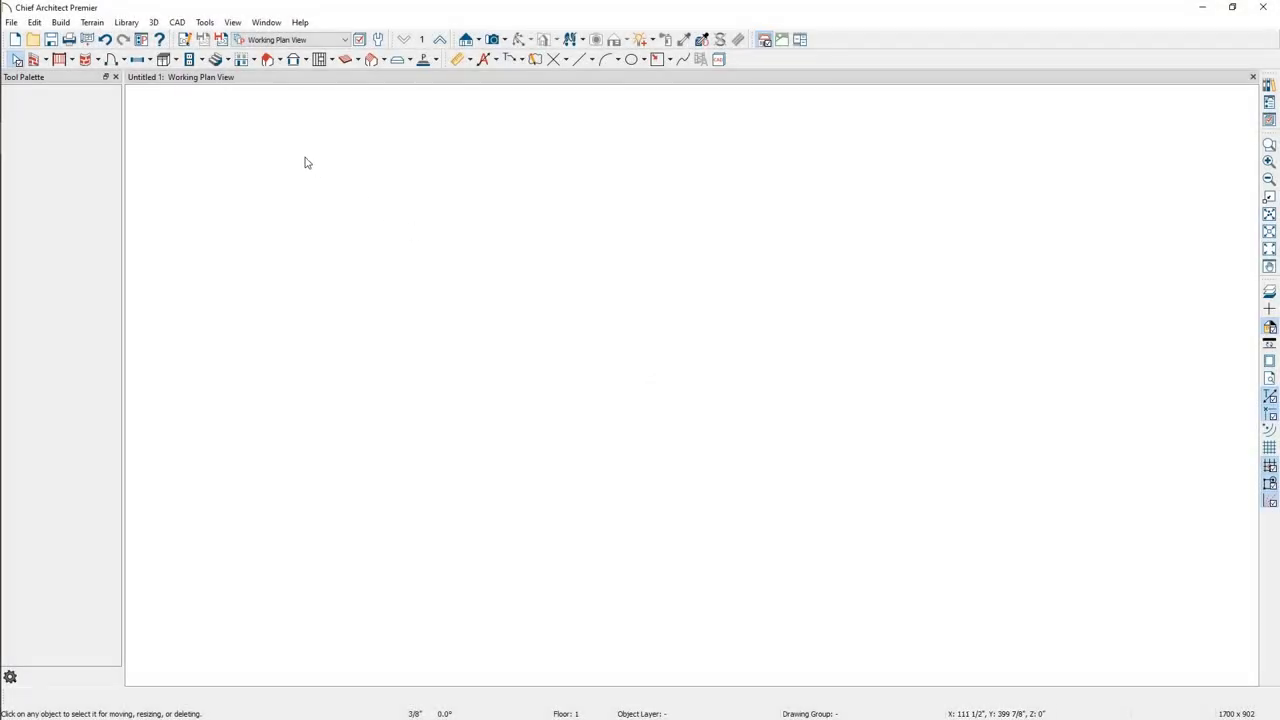
Step: Place an L-shaped stair on the plan with Make Winders checked for its corner landing
click(64, 23)
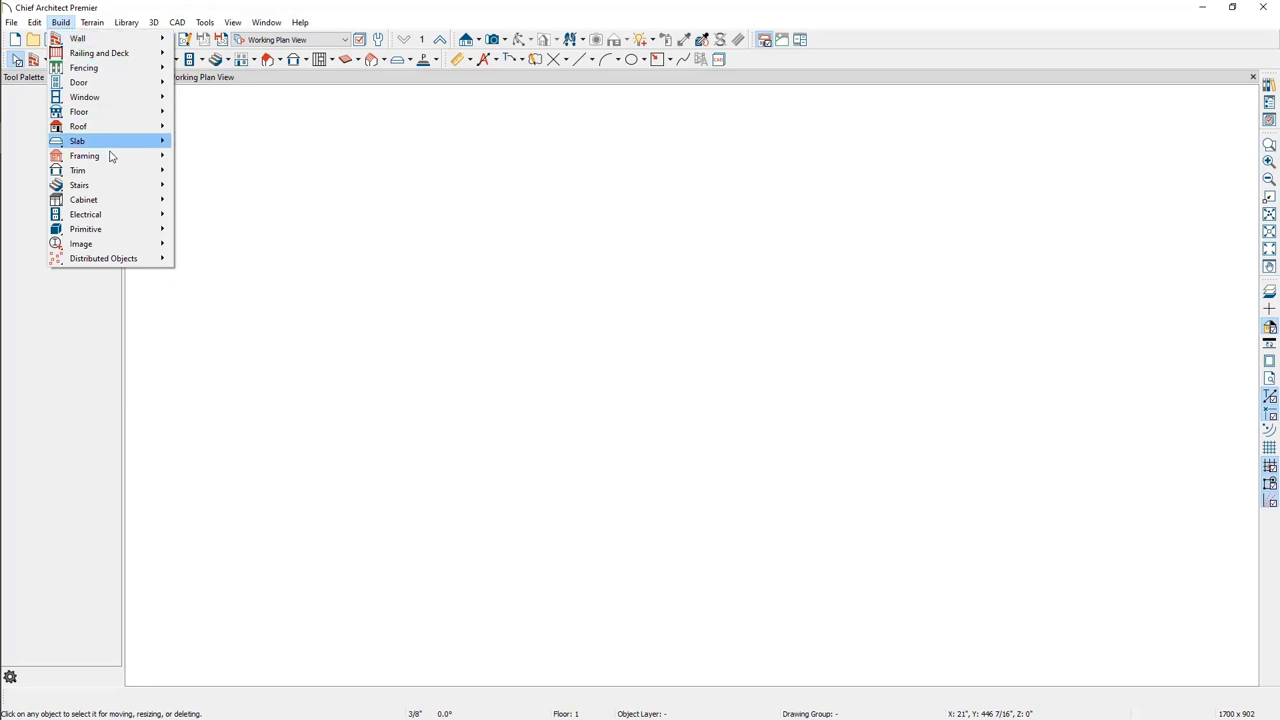
mouse_move(115, 186)
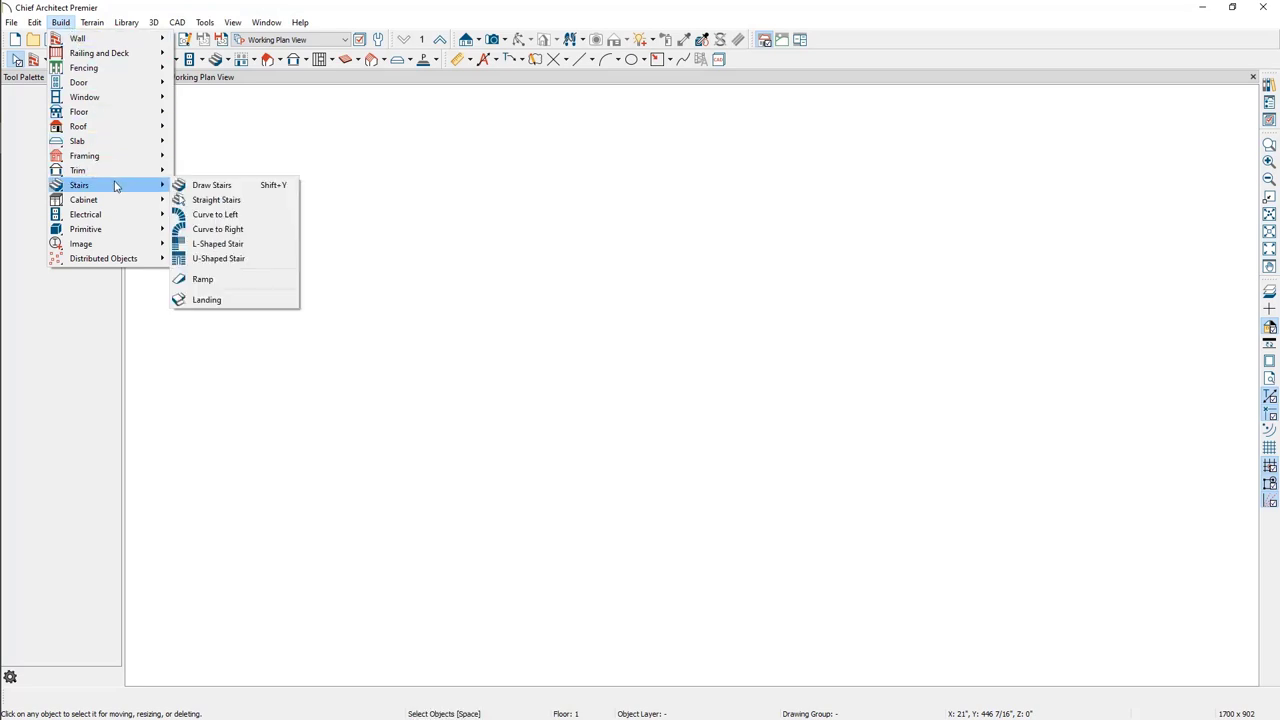
click(258, 248)
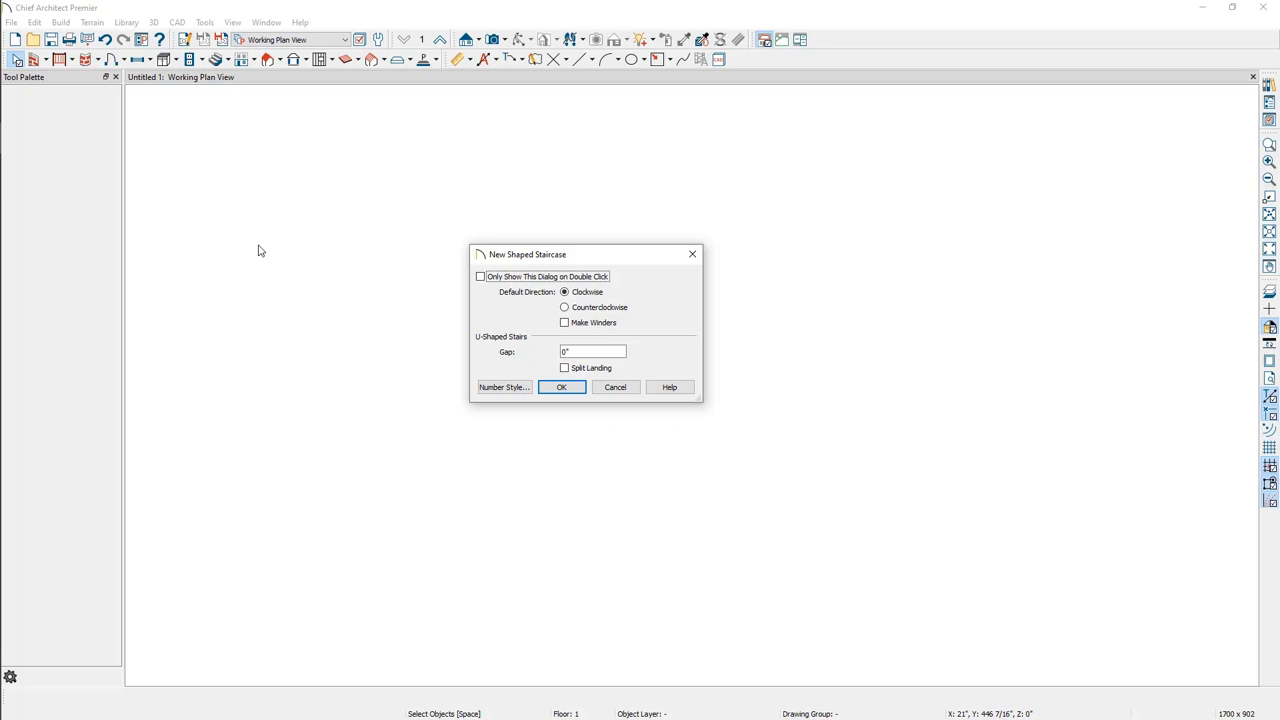
click(565, 323)
click(563, 387)
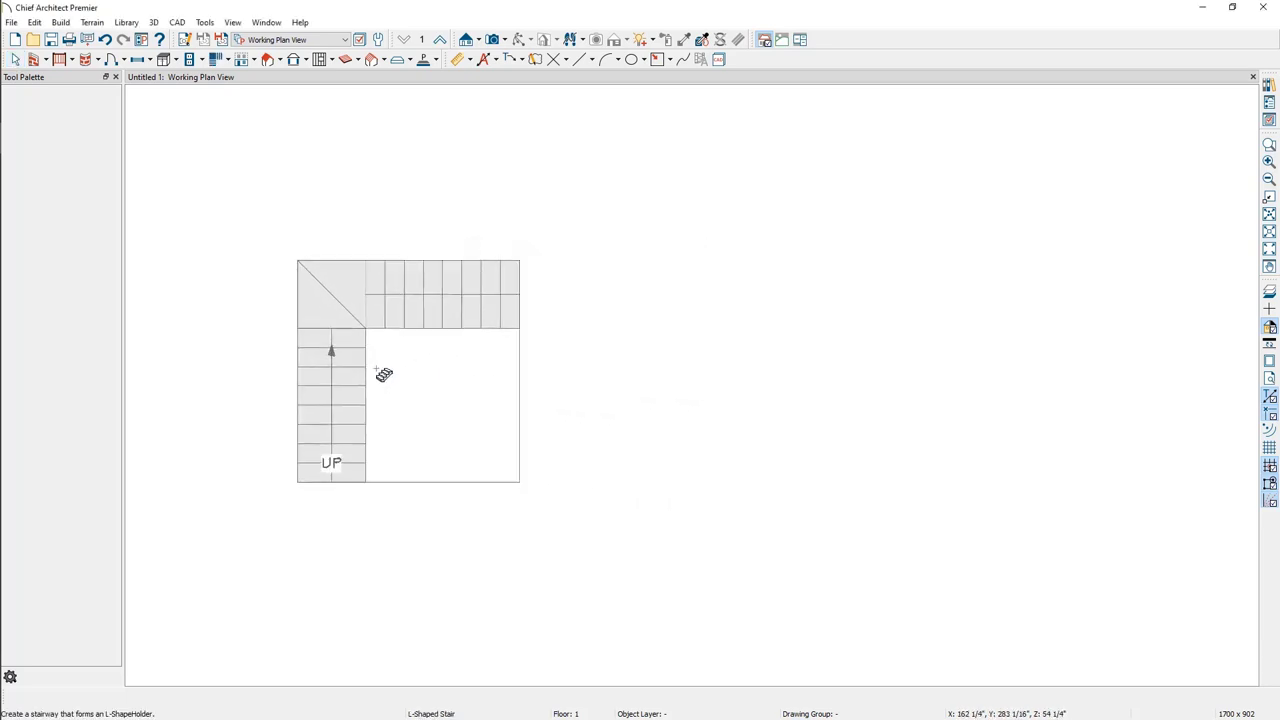
click(272, 360)
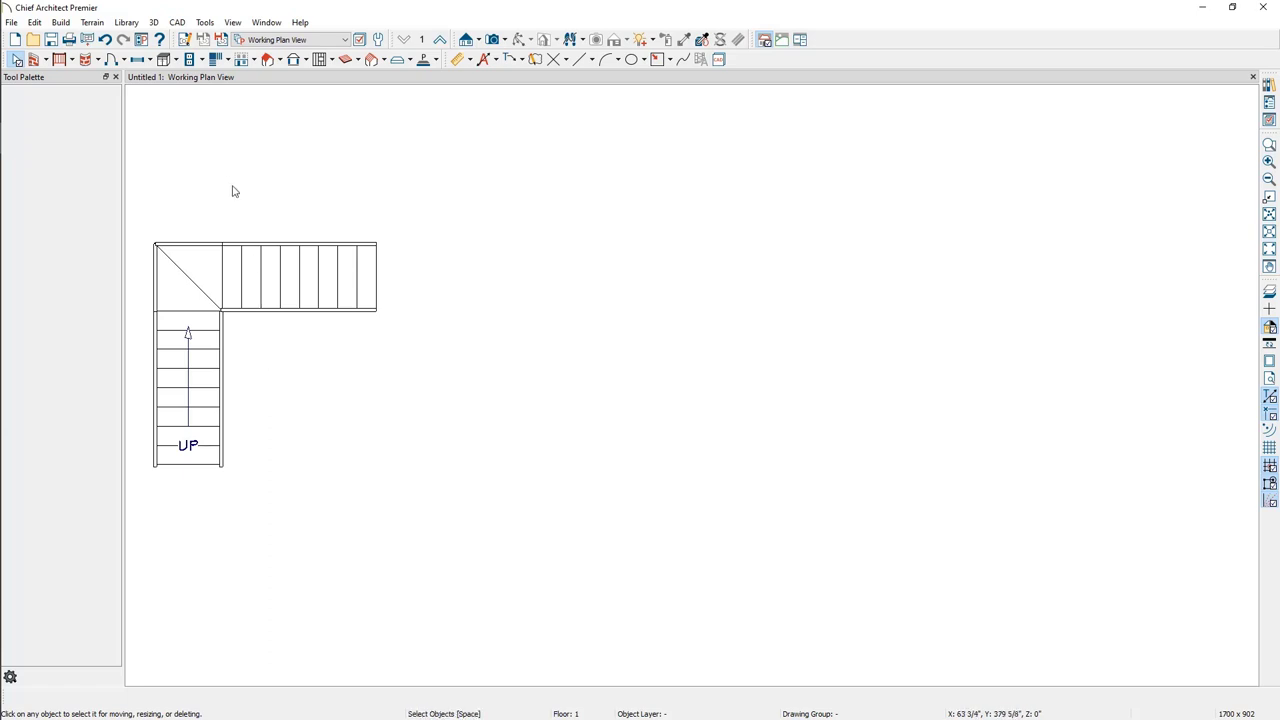
Step: Place a default U-shaped stair beside the L-shaped one
click(231, 61)
click(272, 151)
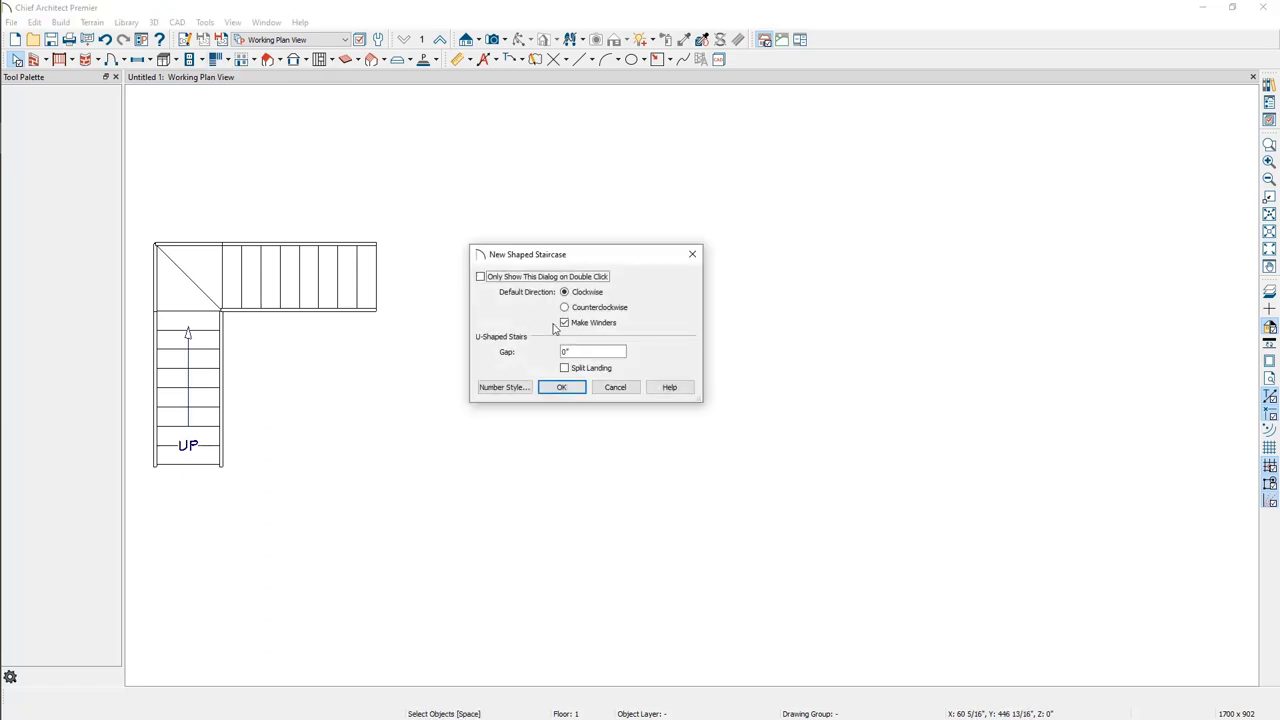
click(561, 387)
click(518, 361)
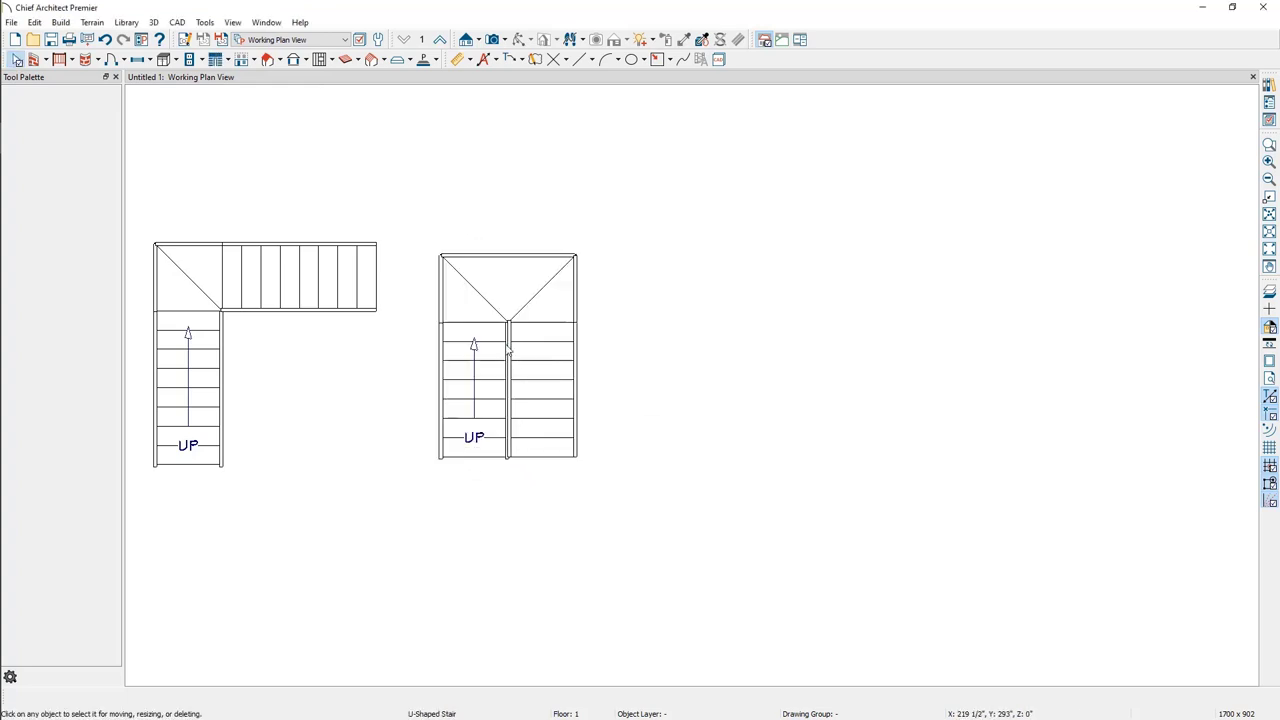
Step: Place a second U-shaped stair with Split Landing turned on, further right
click(216, 61)
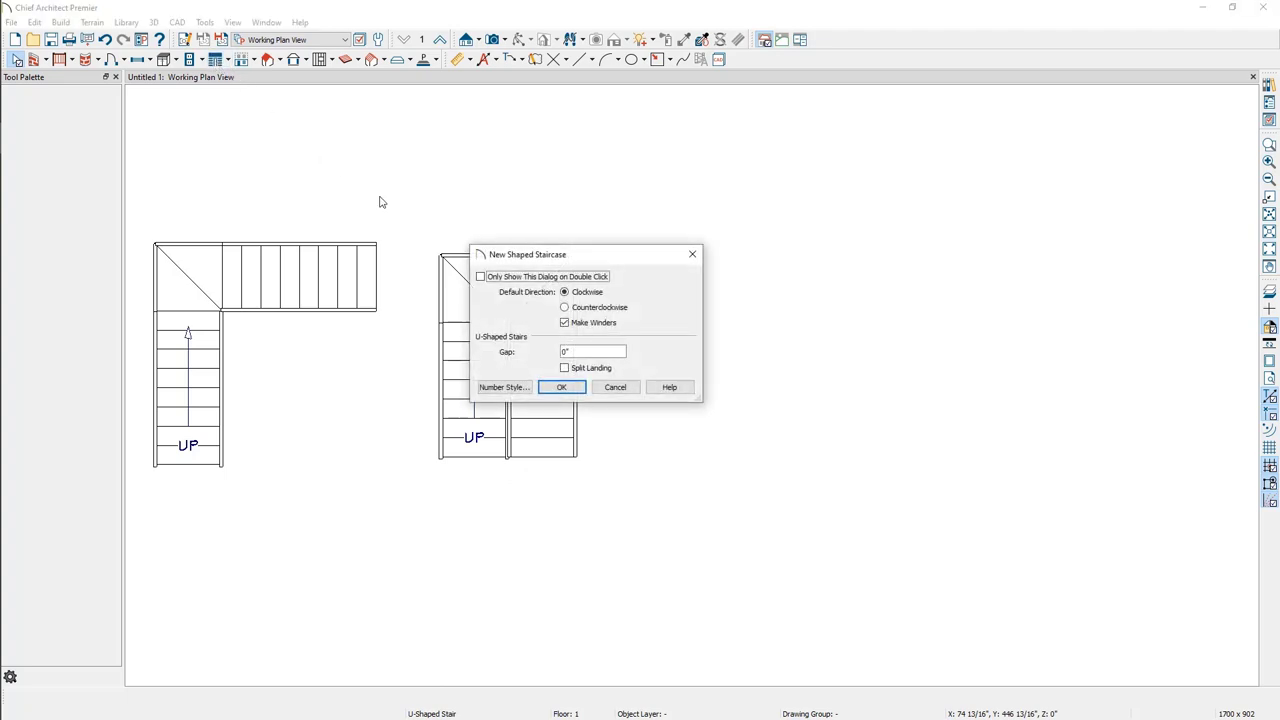
click(565, 368)
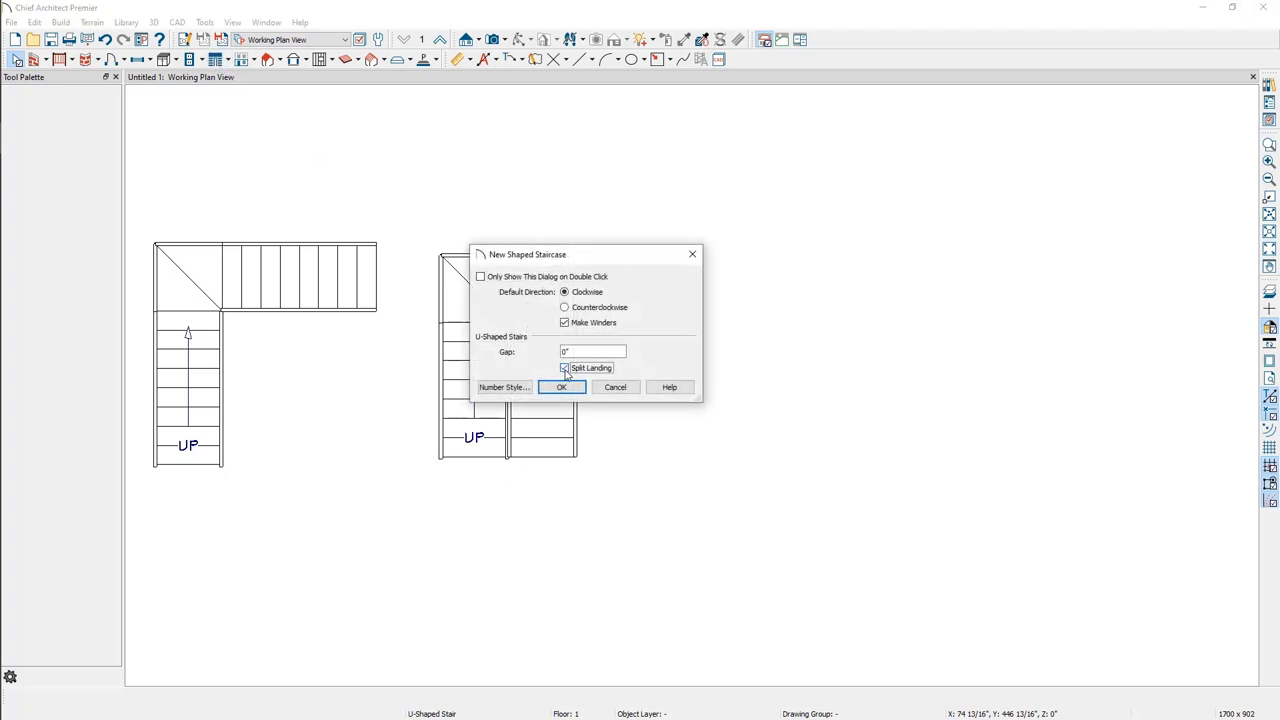
click(561, 387)
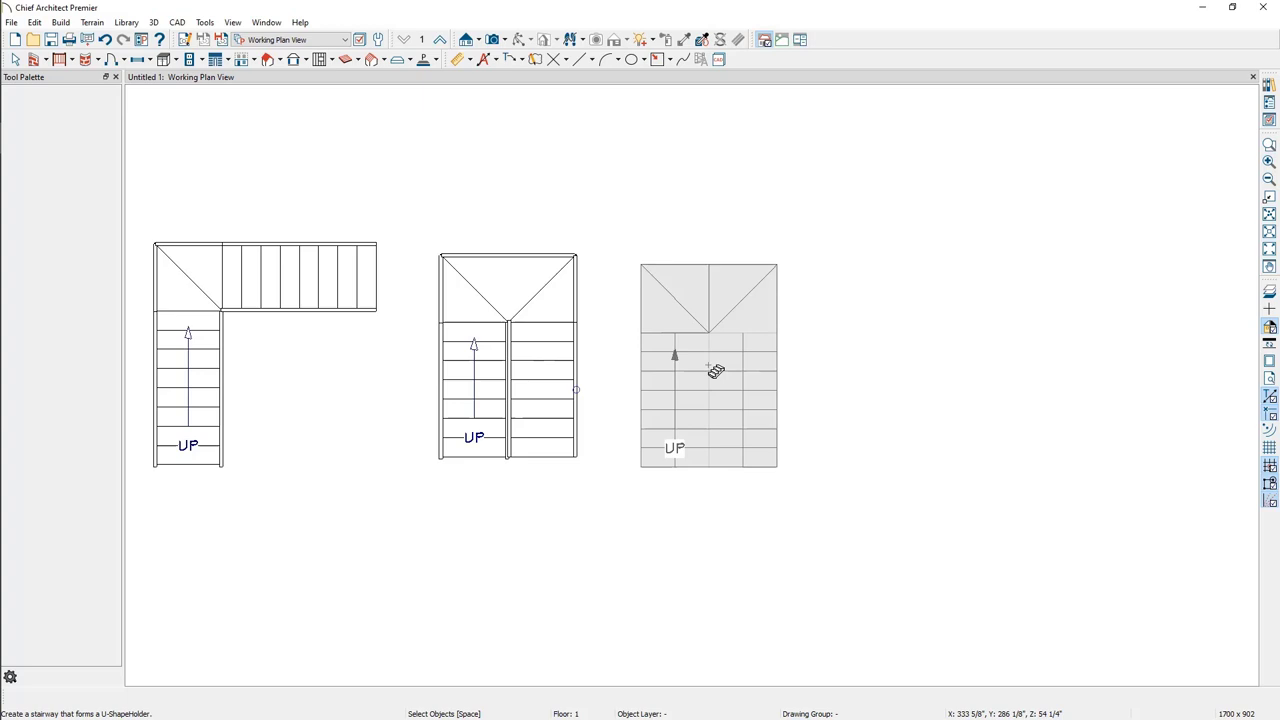
click(718, 364)
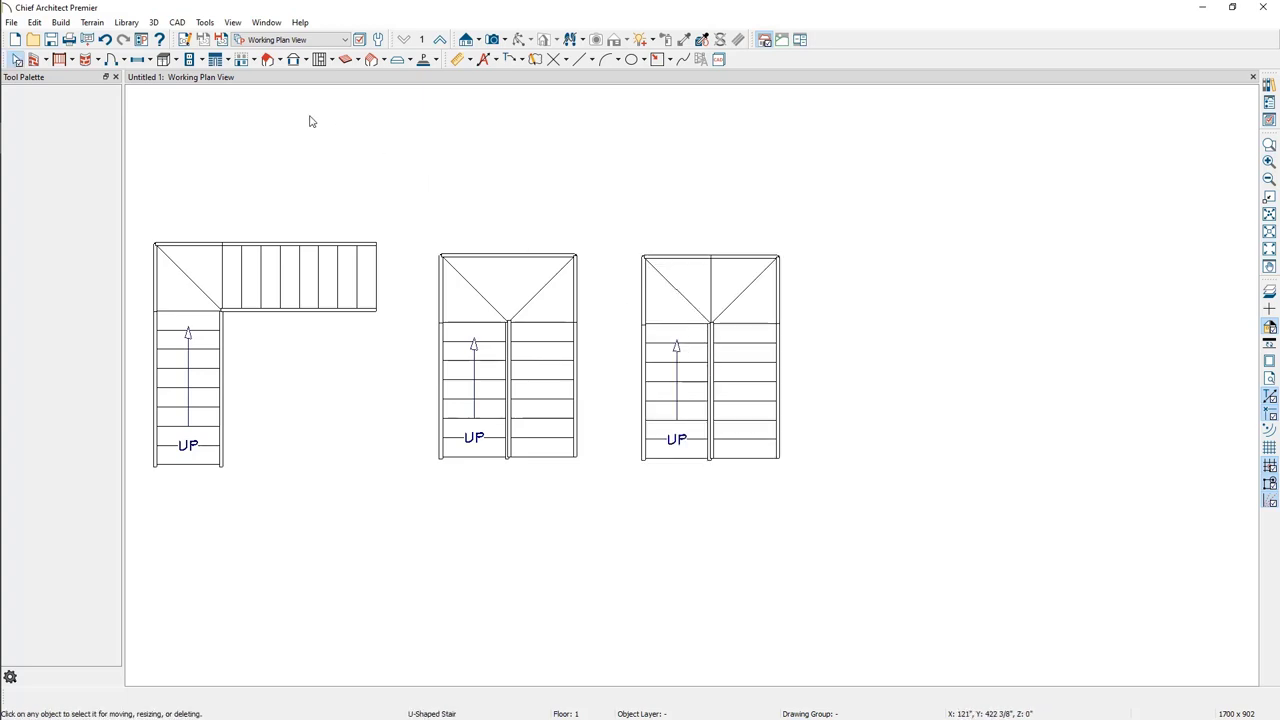
Step: Place a third U-shaped stair with a 12" gap between flights at the far right
double_click(223, 59)
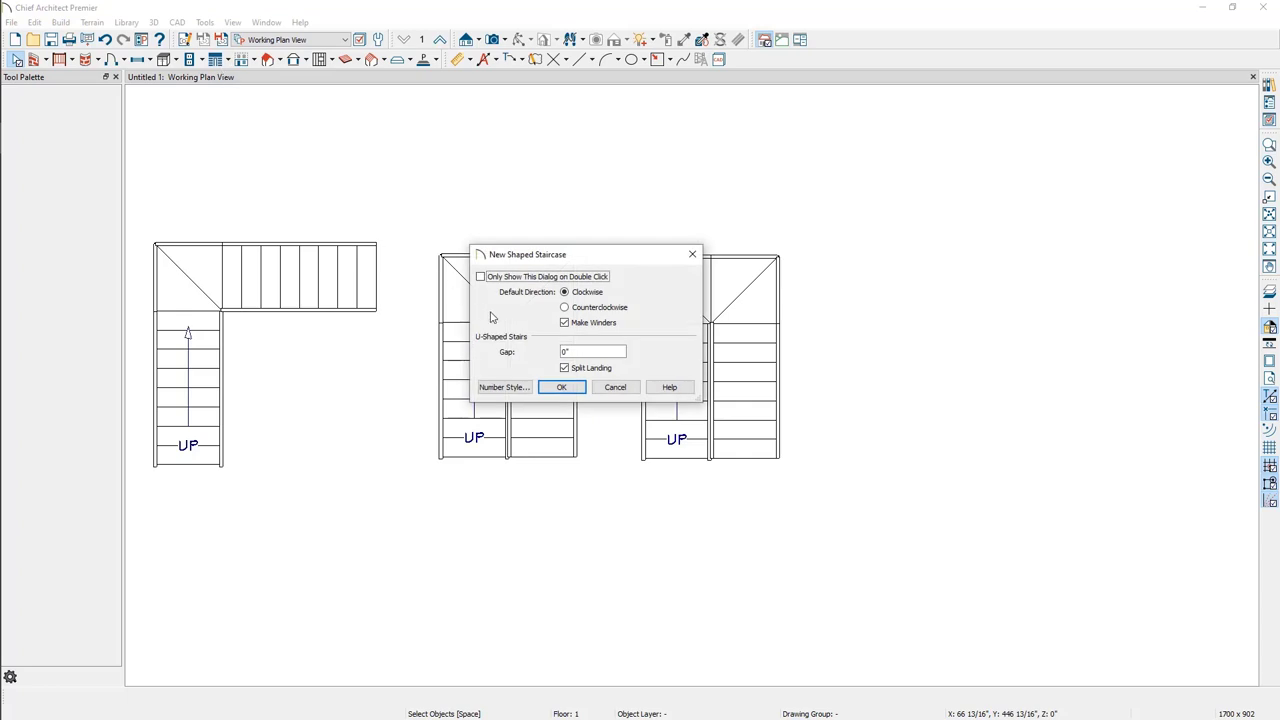
double_click(577, 352)
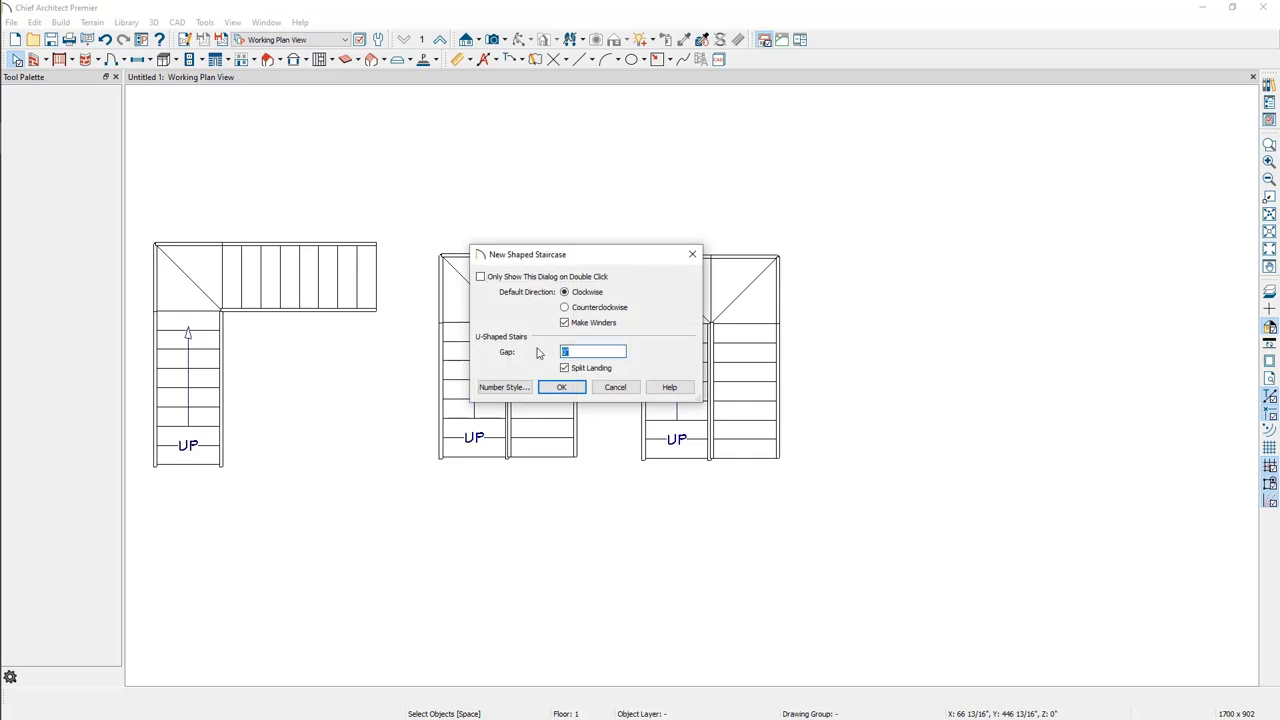
text(12)
key(Tab)
click(572, 386)
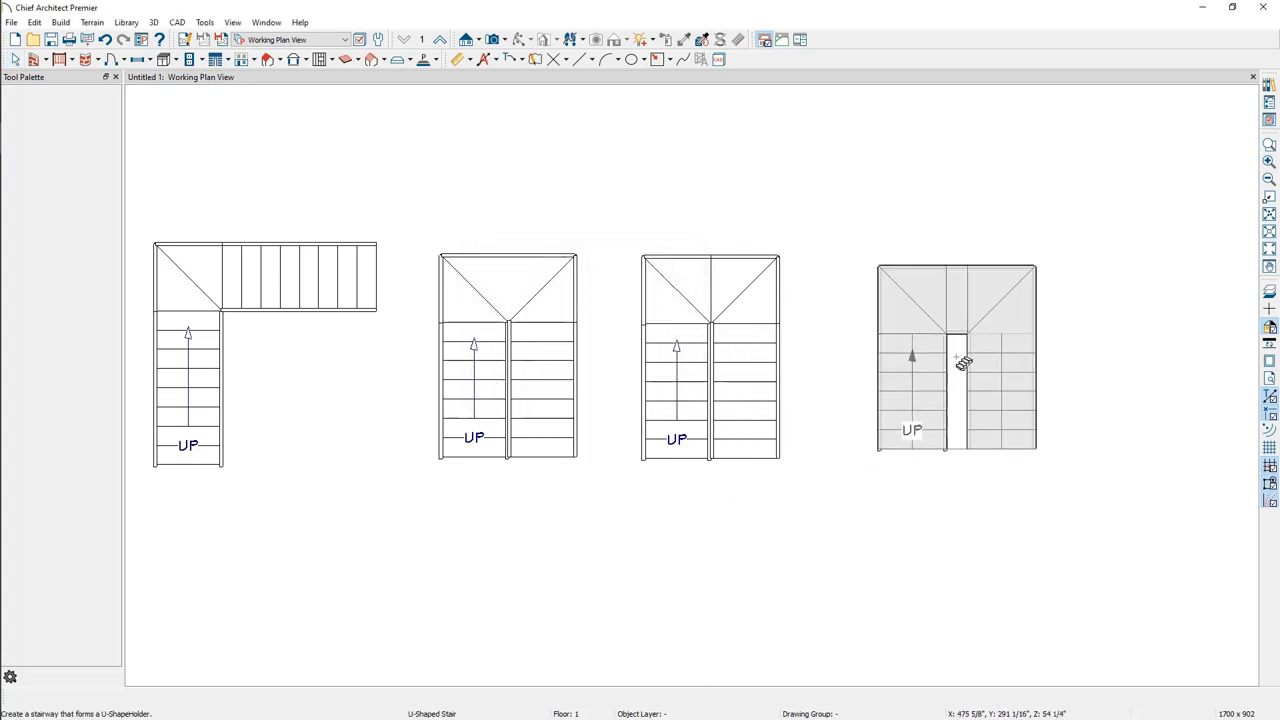
click(963, 363)
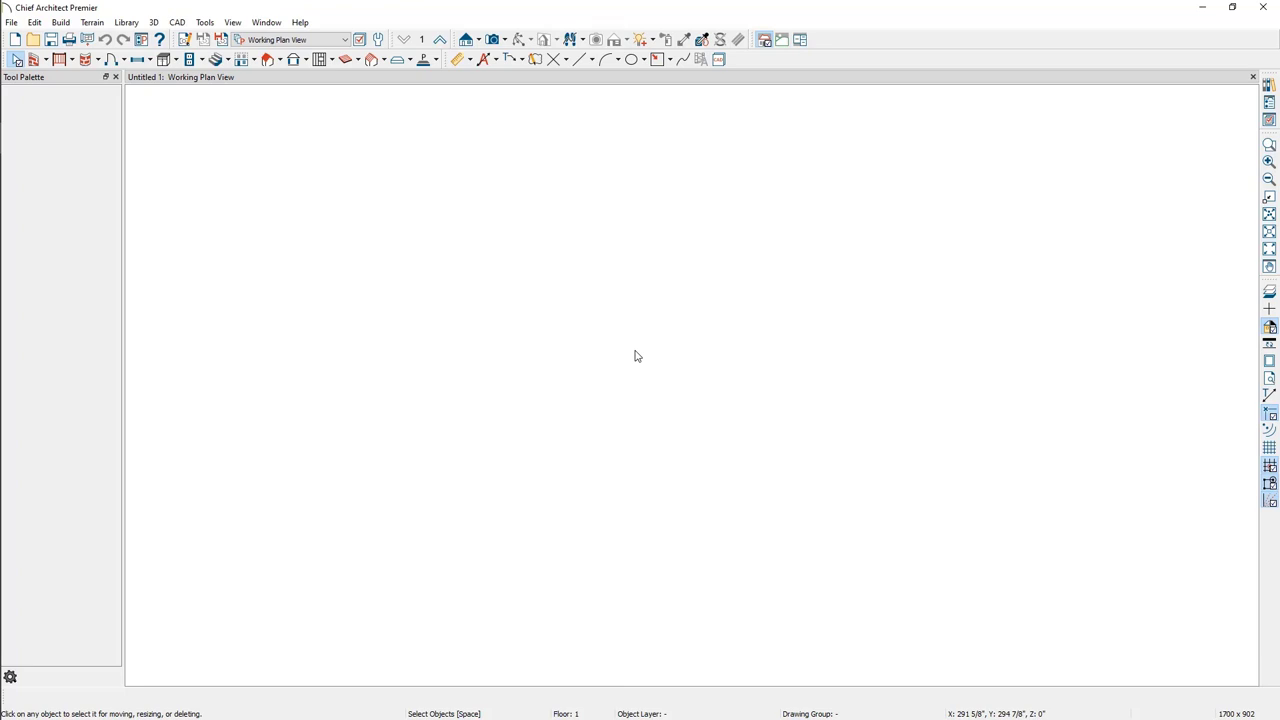
Step: Draw four straight exterior walls forming a large rectangular room, then zoom in
click(34, 59)
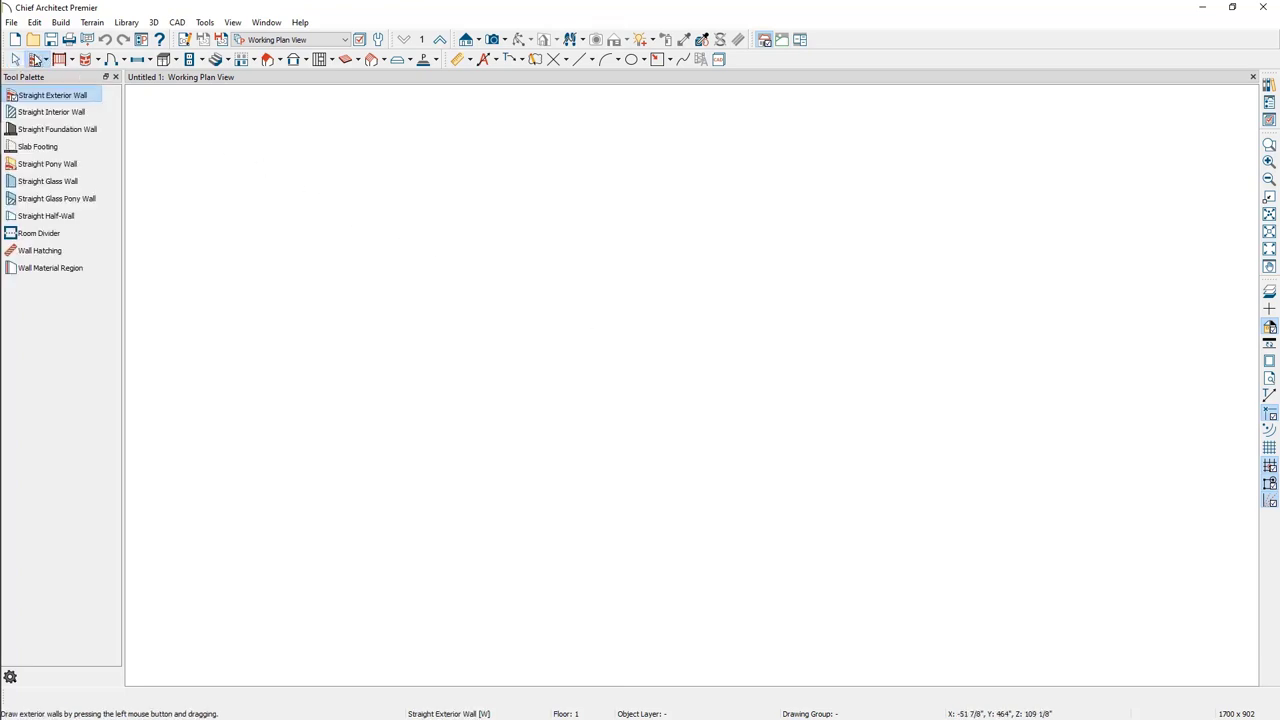
mouse_move(336, 166)
mouse_down()
mouse_move(691, 163)
mouse_move(1091, 183)
mouse_move(1092, 172)
mouse_move(1108, 443)
mouse_move(1100, 606)
mouse_move(669, 586)
mouse_move(335, 587)
mouse_move(337, 601)
mouse_move(337, 166)
mouse_up()
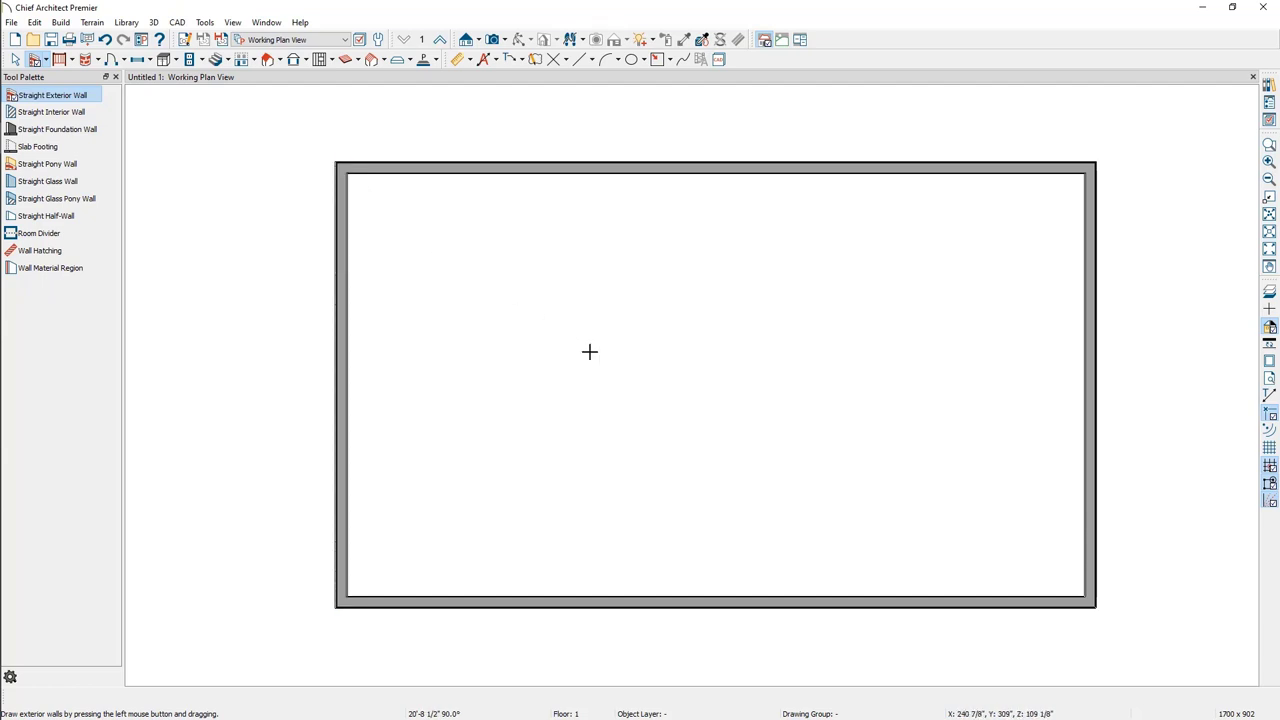
key(space)
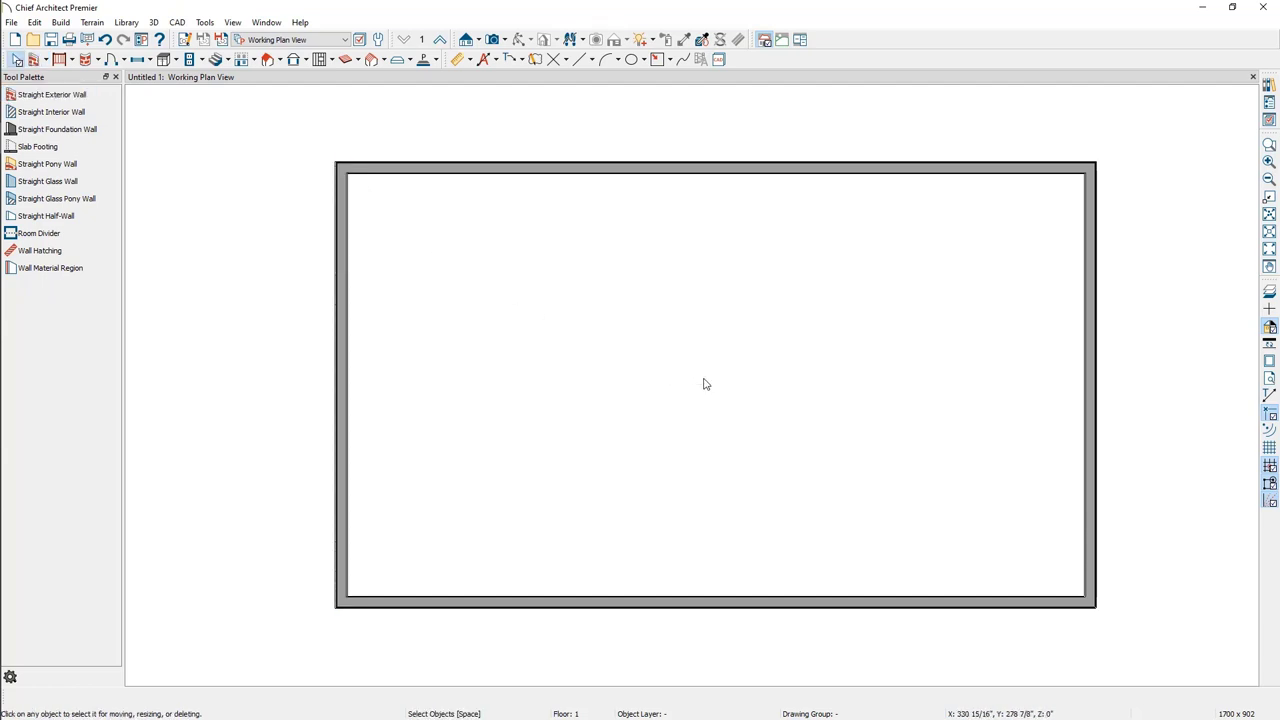
scroll(703, 384, up, 1)
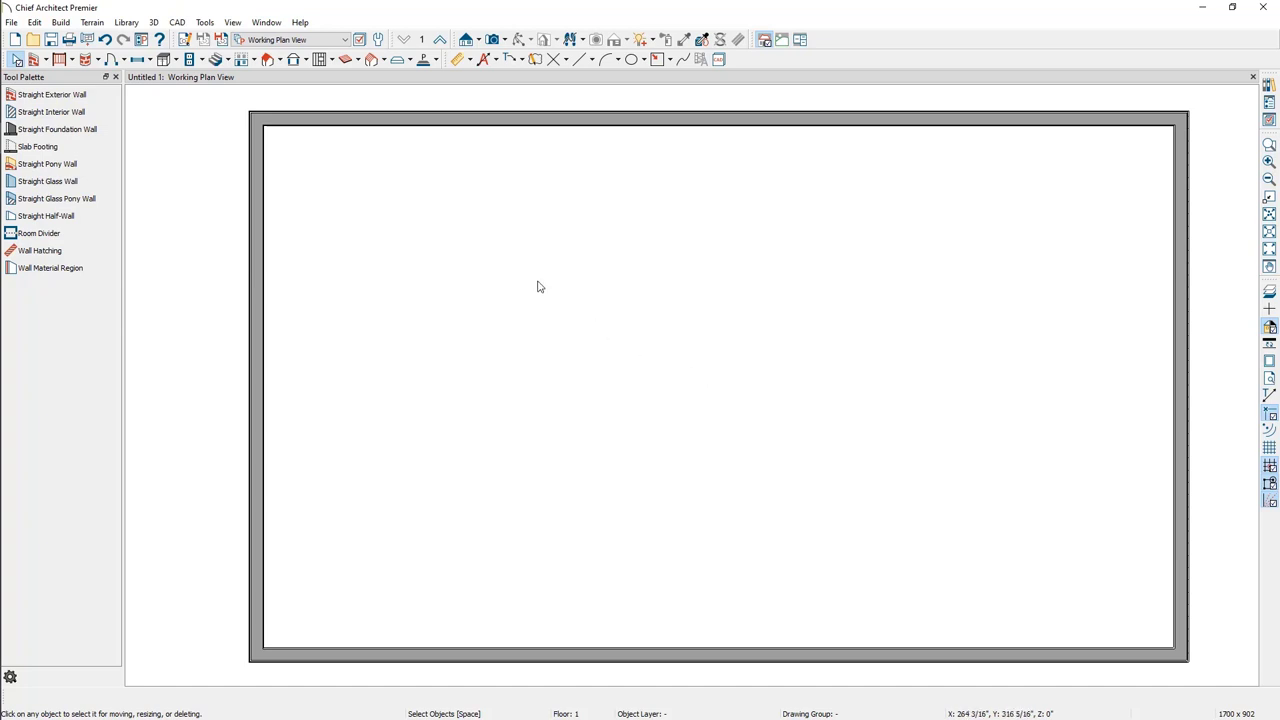
Step: Draw a straight stair run upward in the middle of the room and extend it further
click(227, 60)
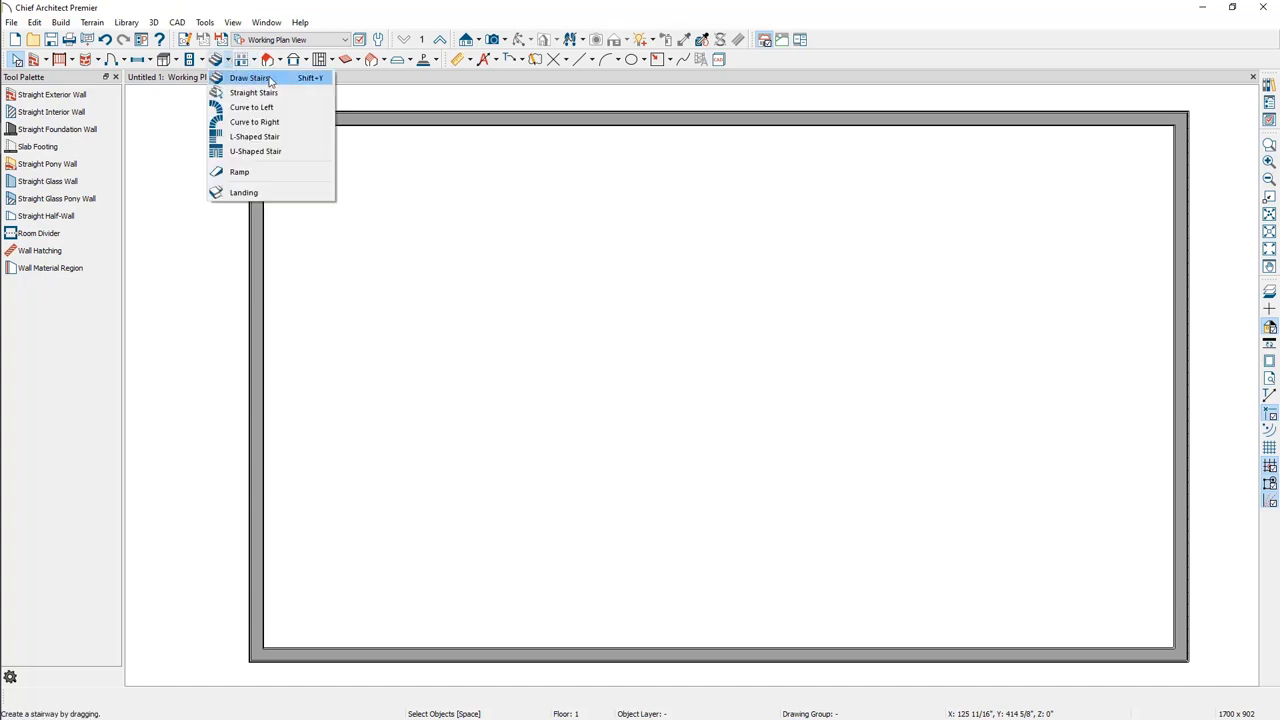
click(250, 78)
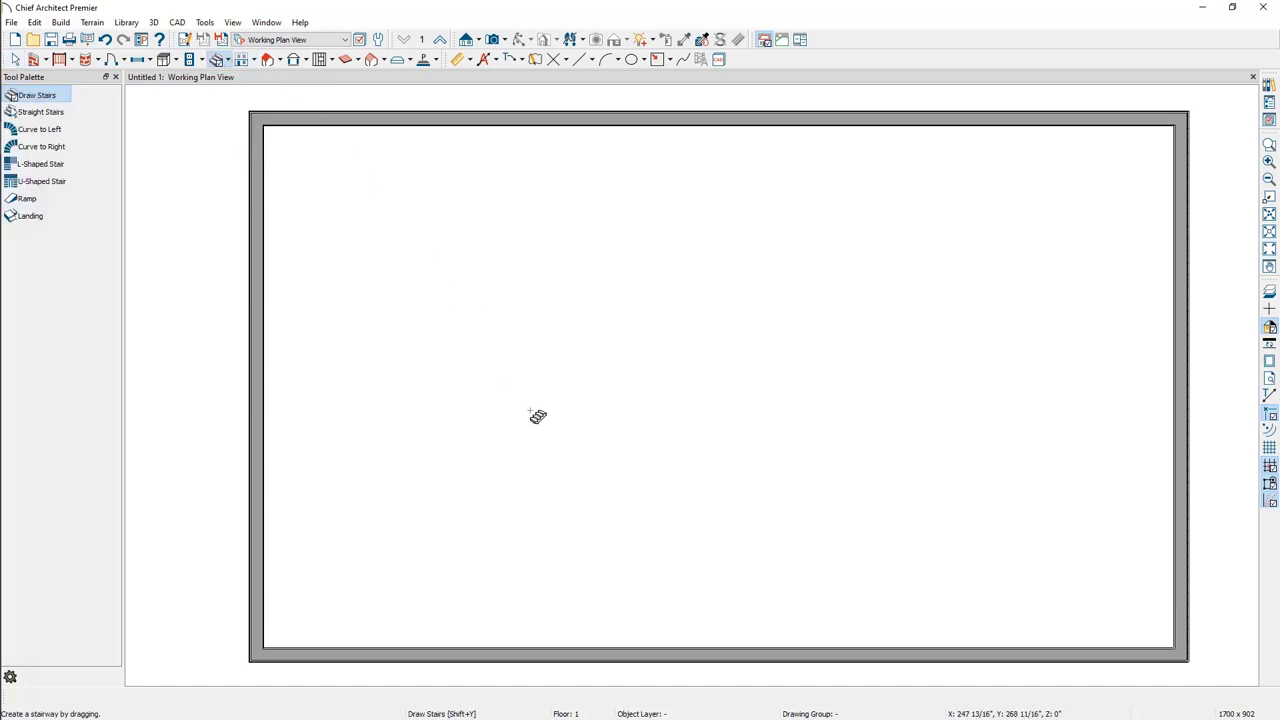
drag(551, 482, 546, 306)
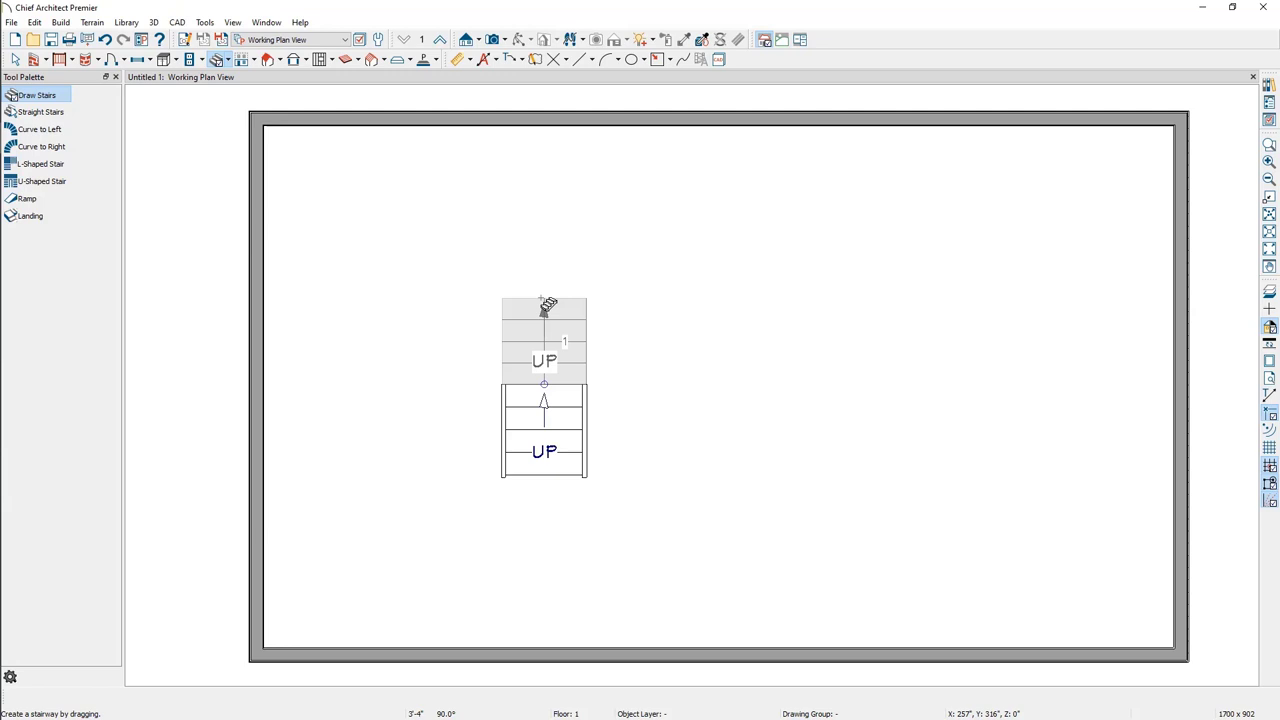
drag(543, 299, 543, 299)
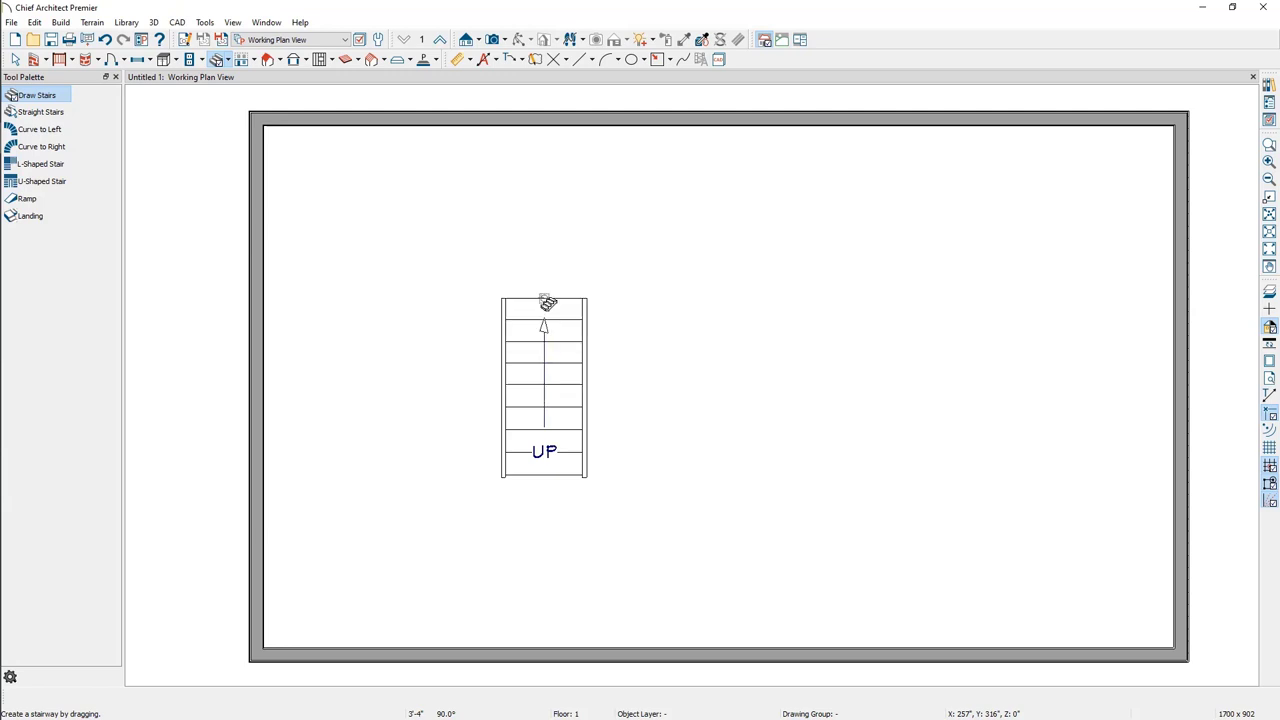
Step: Bend the upper stair section into a curve turning right
click(580, 336)
key(alt)
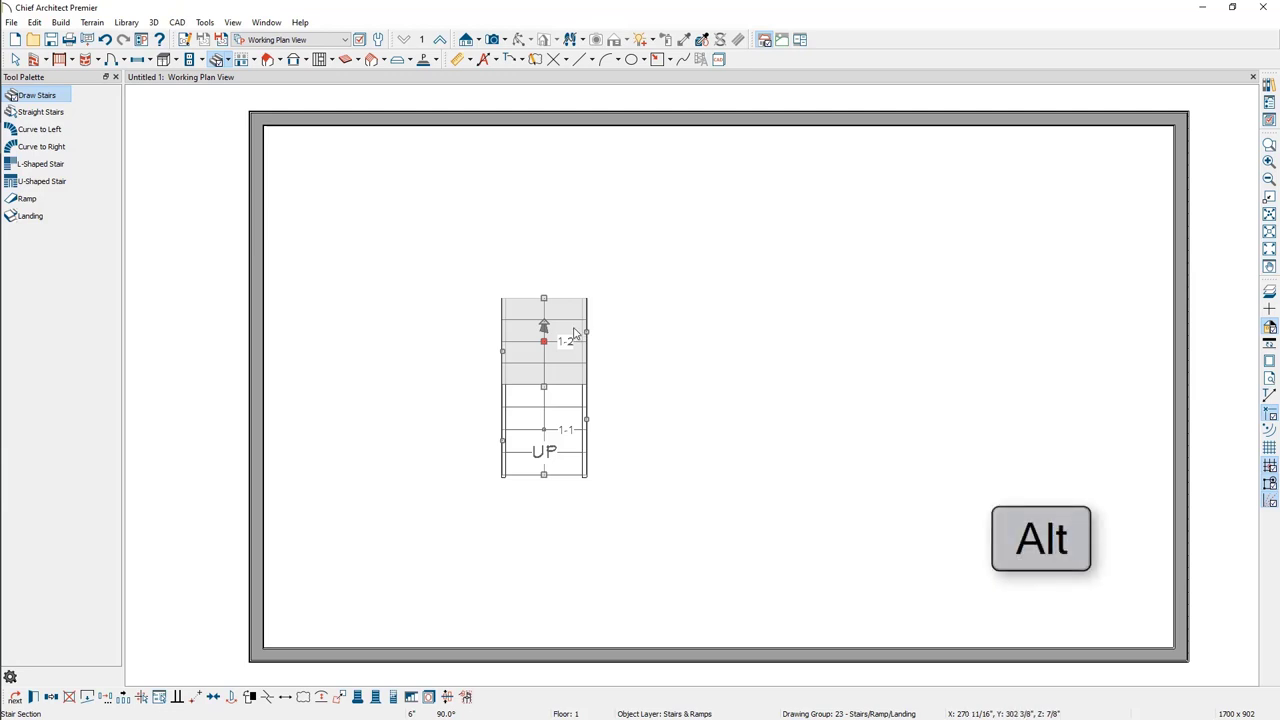
key(ctrl)
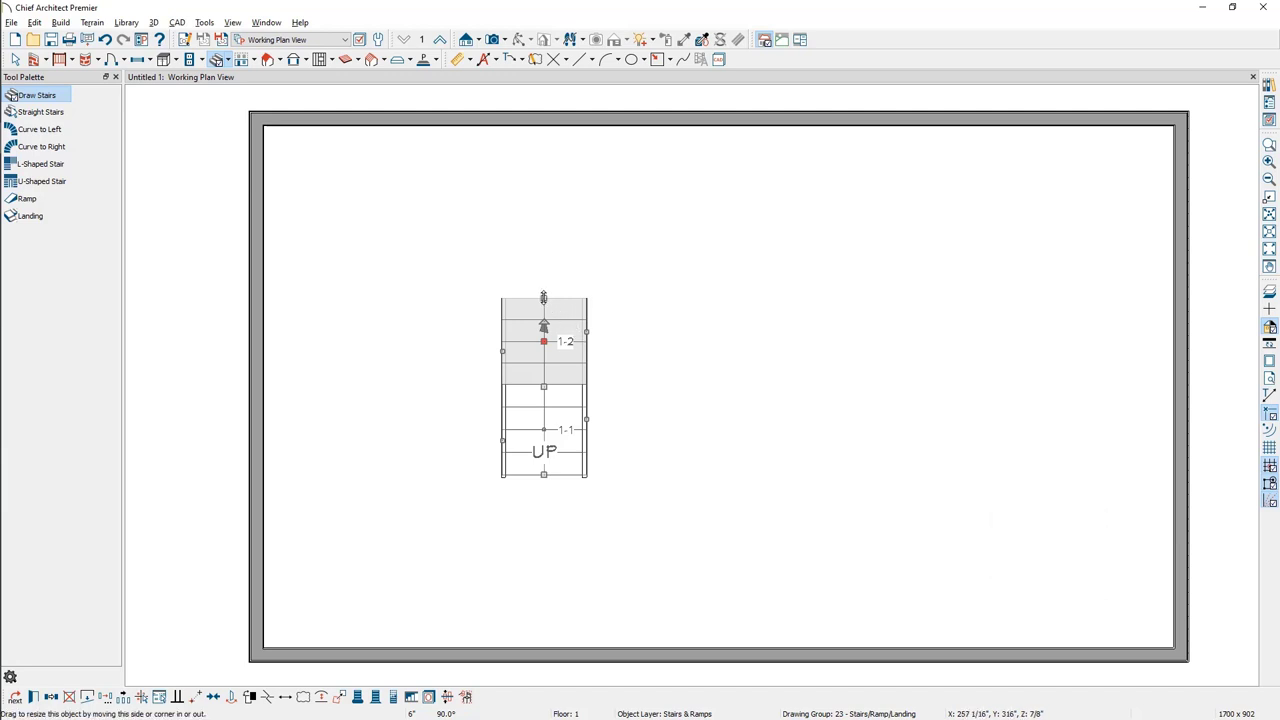
mouse_move(586, 332)
ctrl+mouse_down()
mouse_move(600, 300)
mouse_move(654, 334)
mouse_move(683, 320)
mouse_move(694, 236)
mouse_move(486, 230)
mouse_move(620, 259)
mouse_move(624, 318)
ctrl+mouse_up()
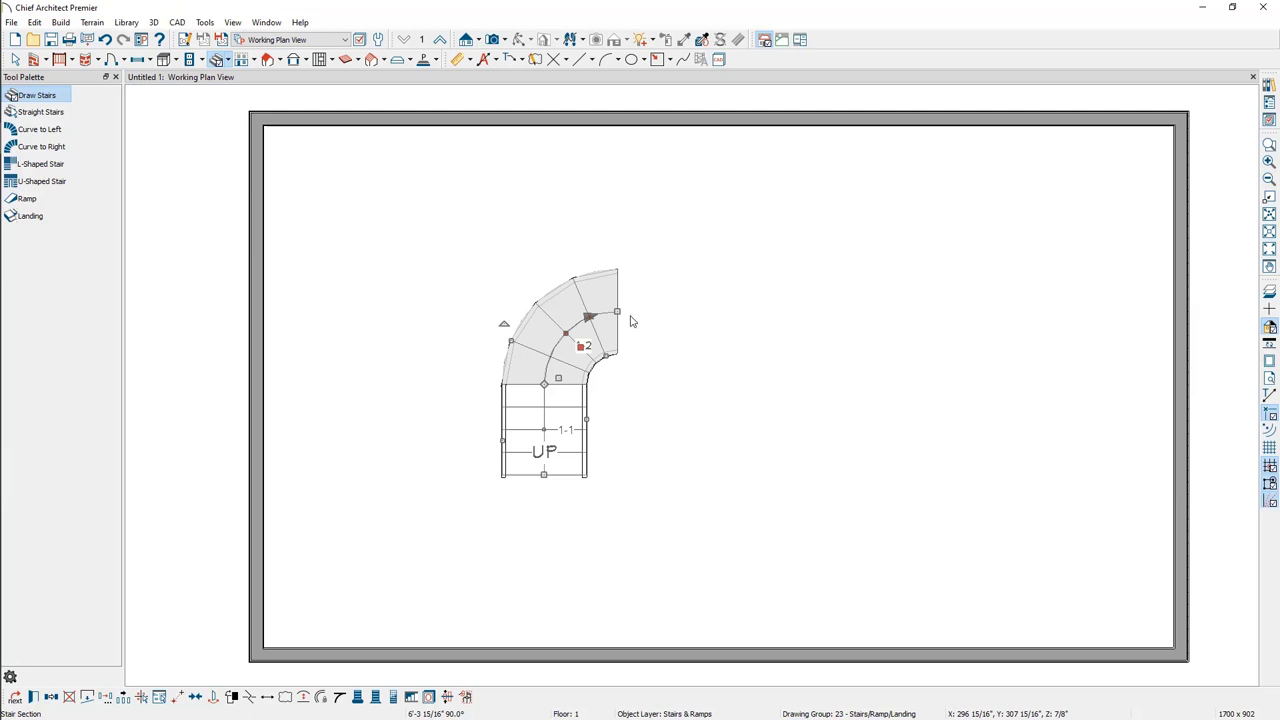
key(Escape)
Step: Attach a straight flight heading right from the end of the curve
drag(617, 312, 710, 322)
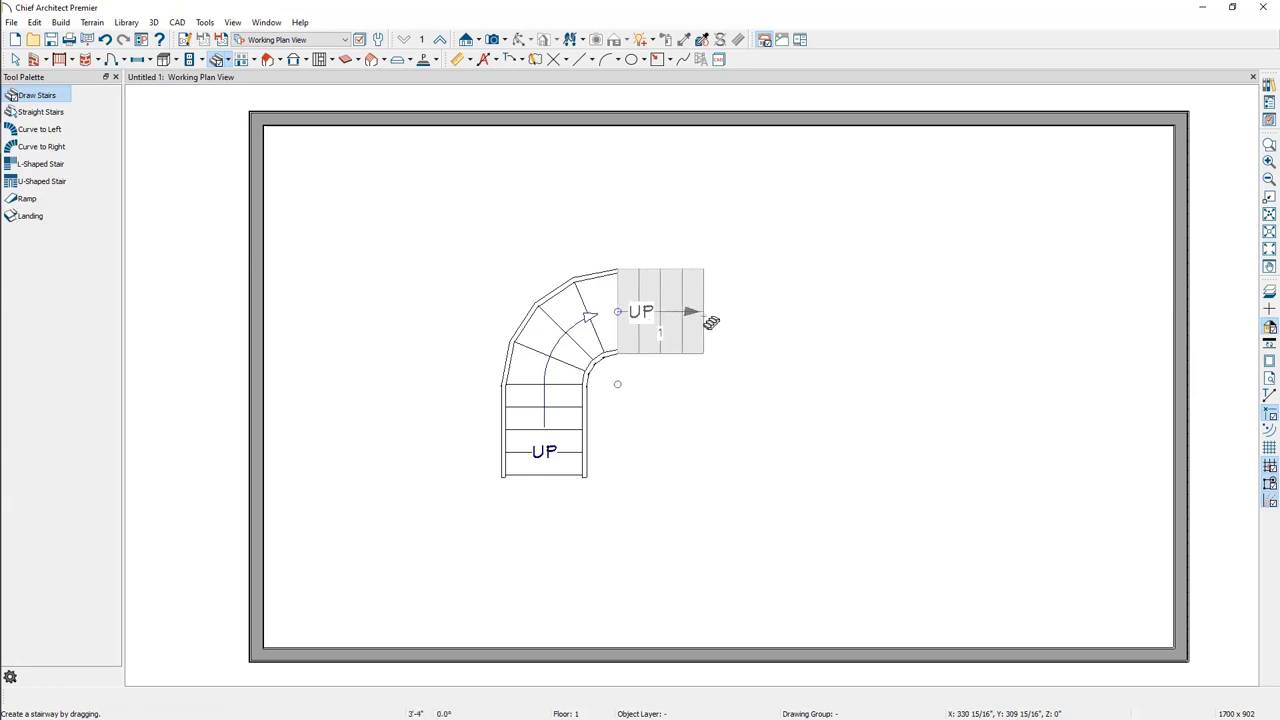
drag(710, 322, 710, 321)
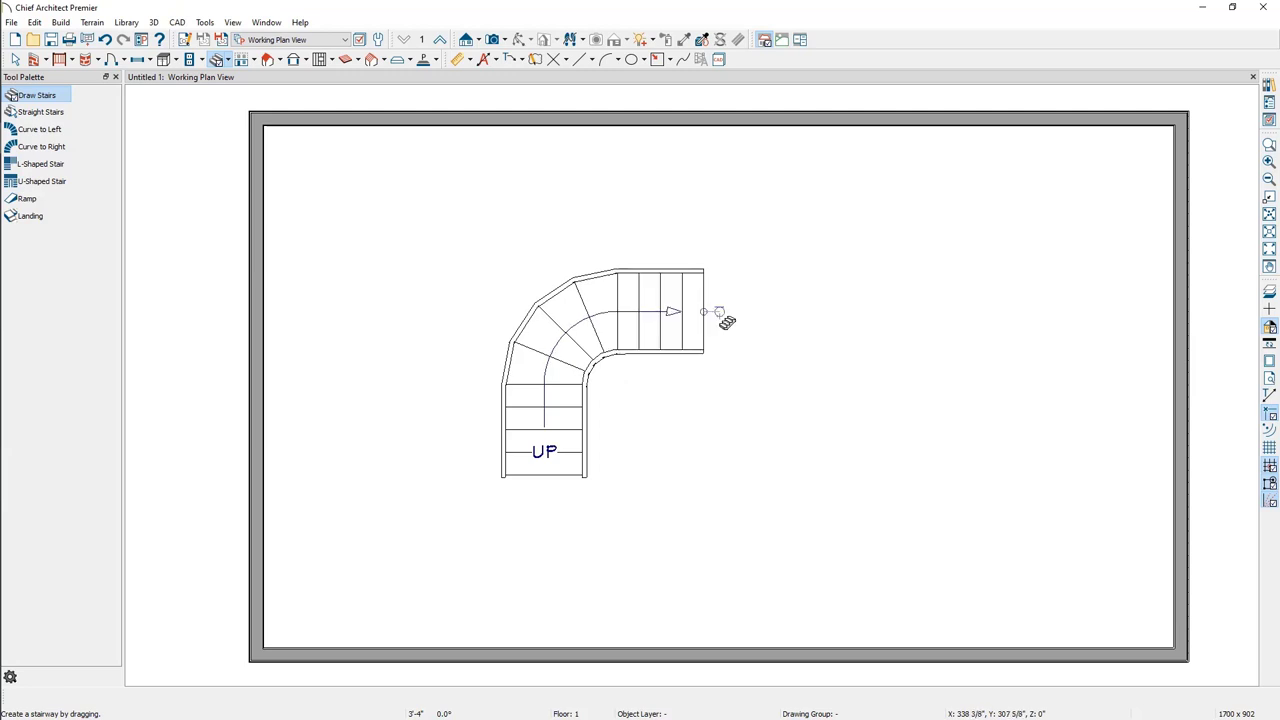
key(space)
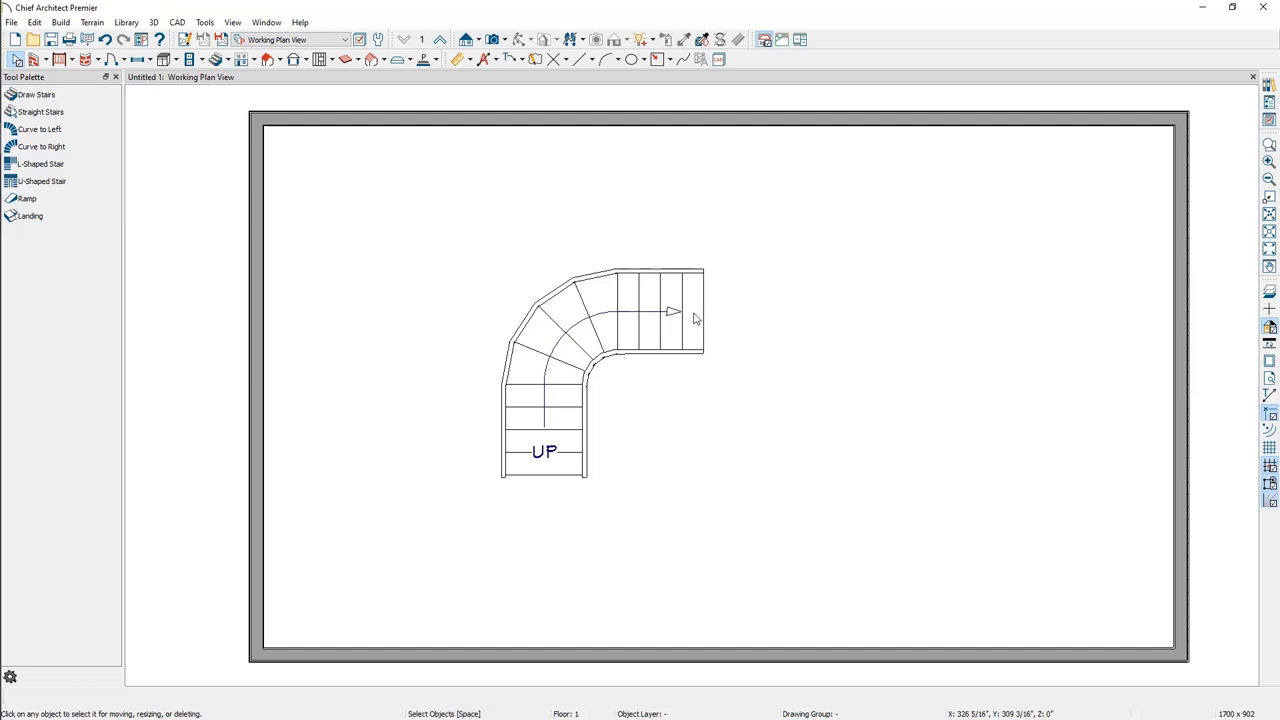
Step: Shift the curved staircase left and open its Interior Staircase Specification dialog
click(695, 316)
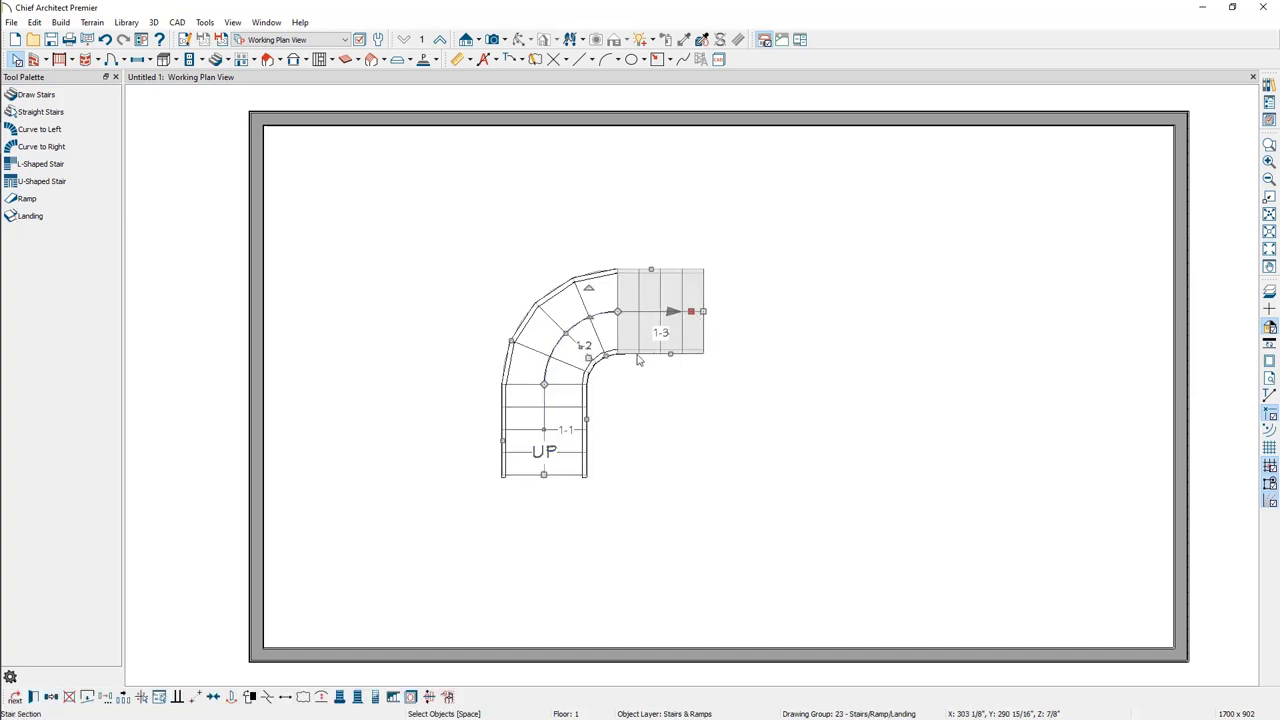
drag(588, 357, 336, 203)
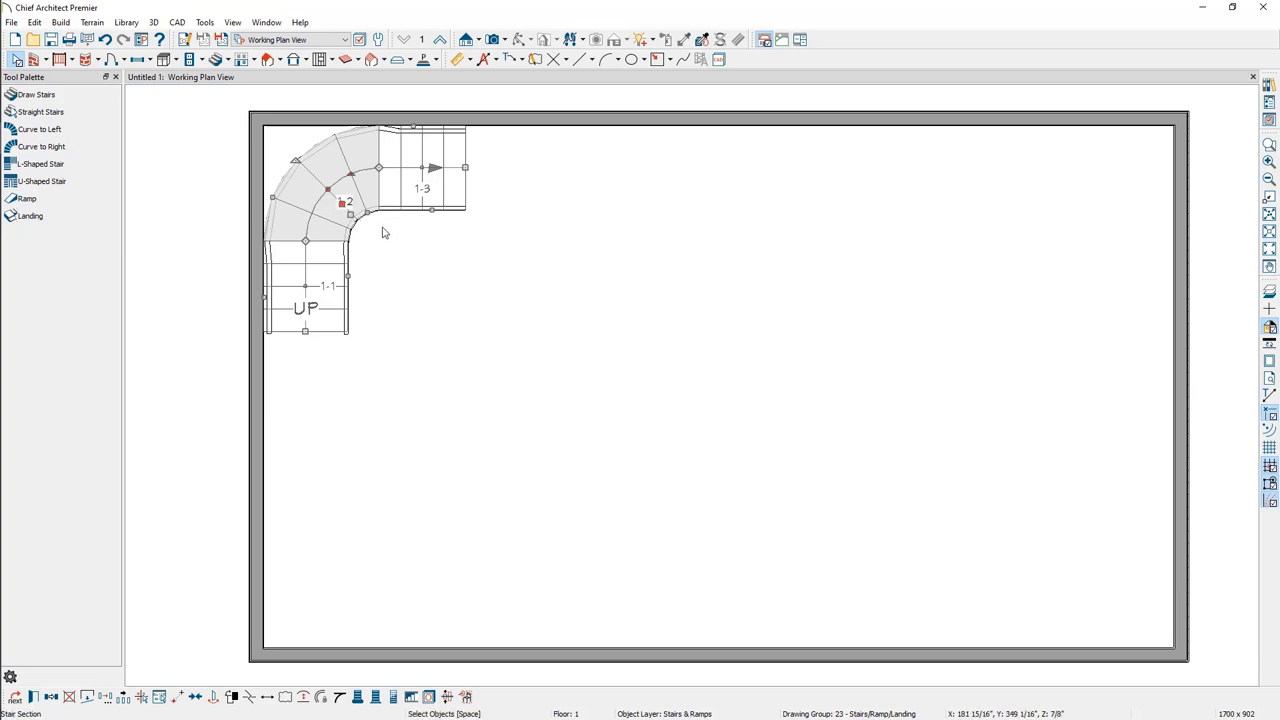
click(35, 697)
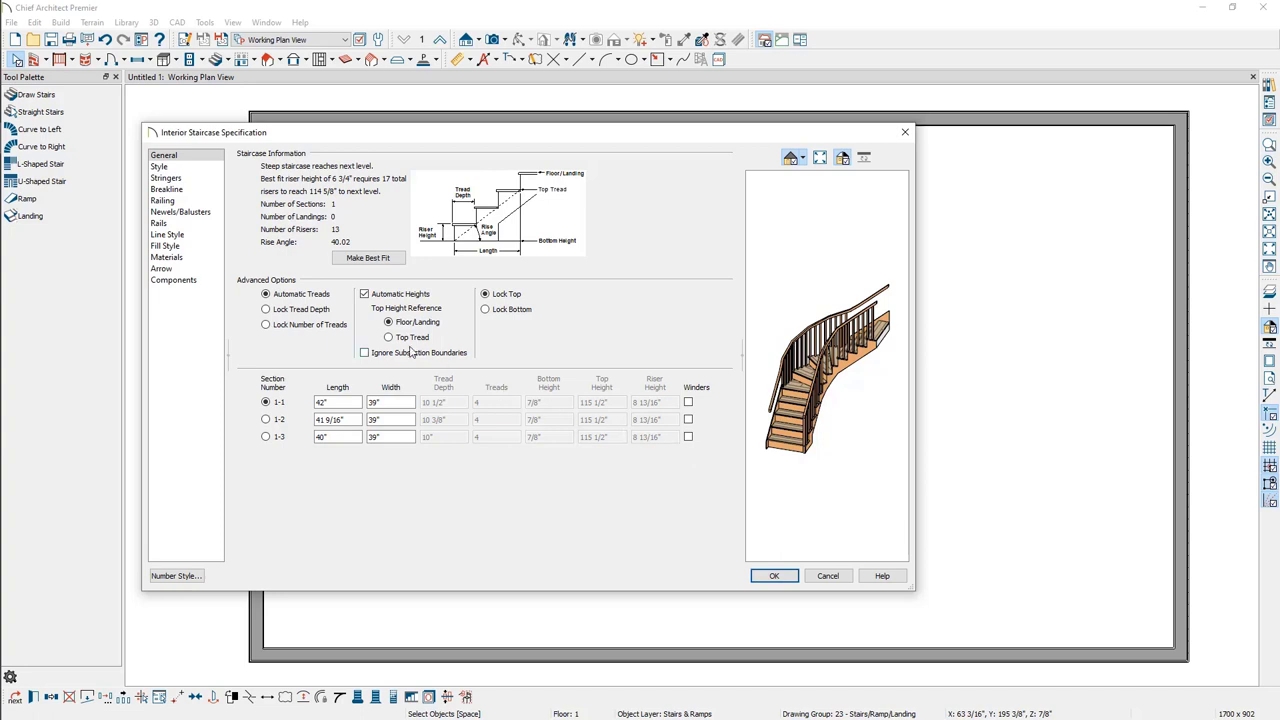
Step: Lock the number of treads and enable winders for sections 1-1, 1-2 and 1-3
click(281, 315)
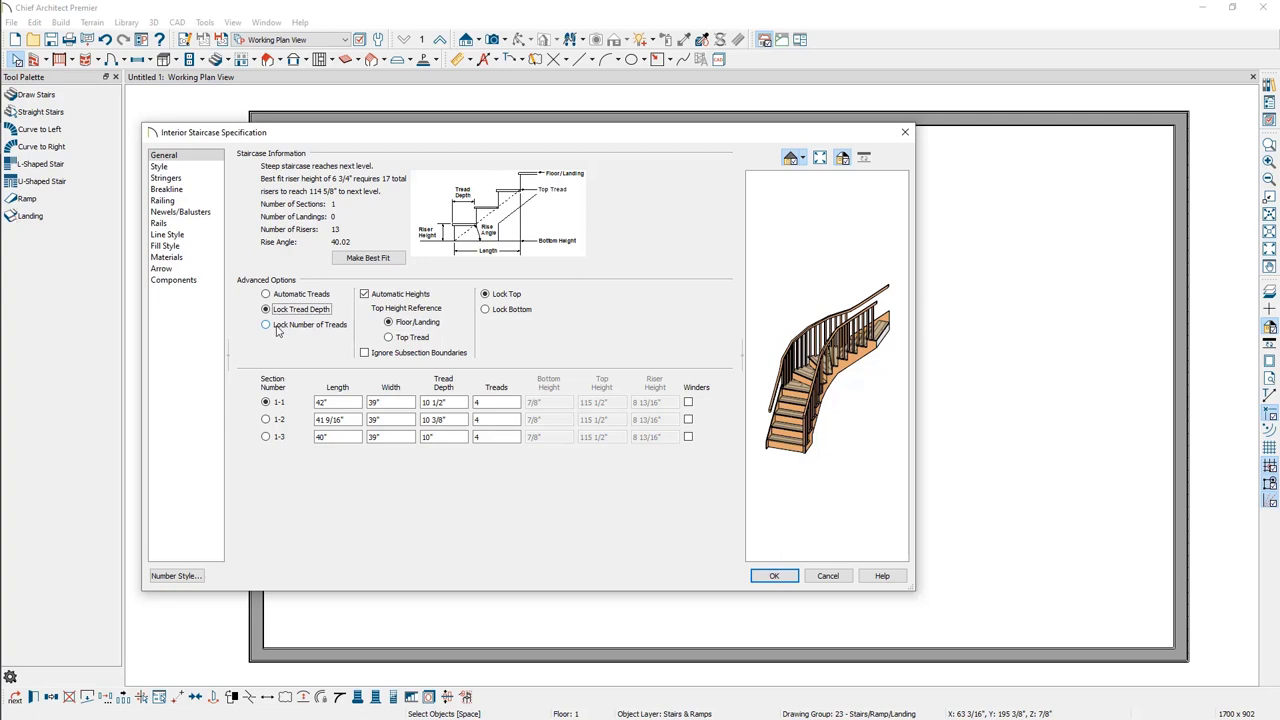
click(277, 330)
click(189, 168)
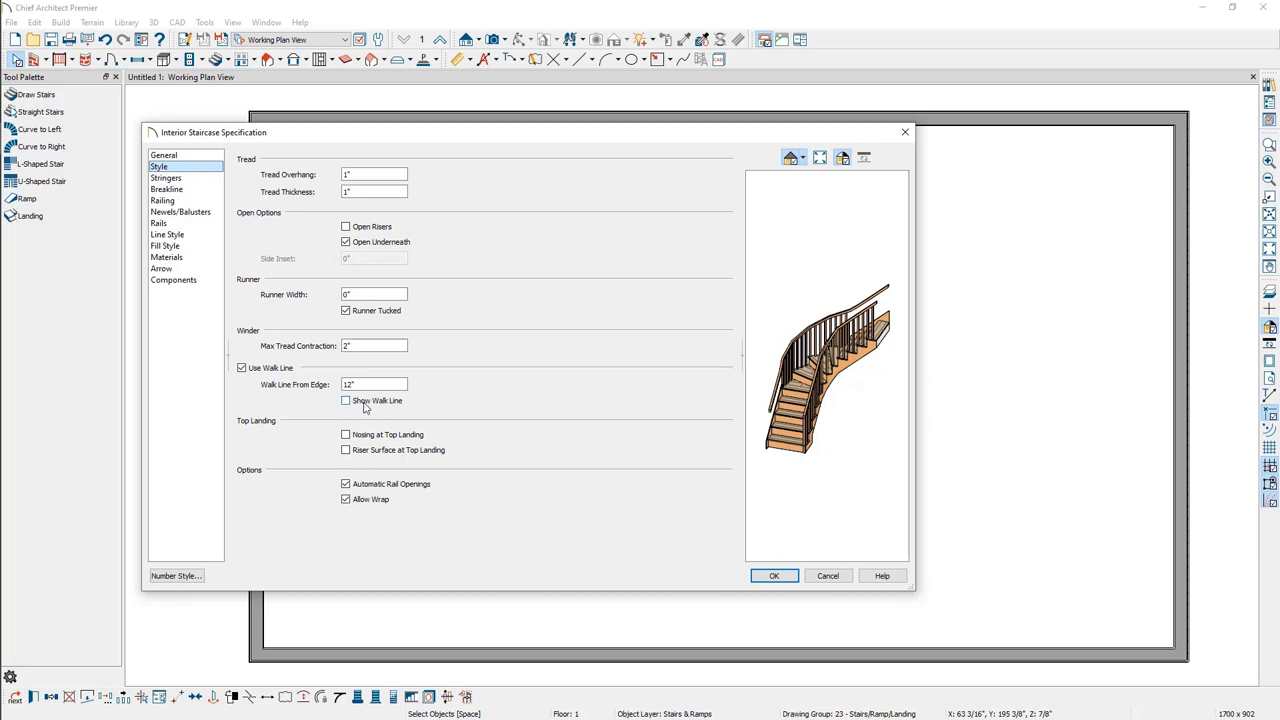
click(200, 160)
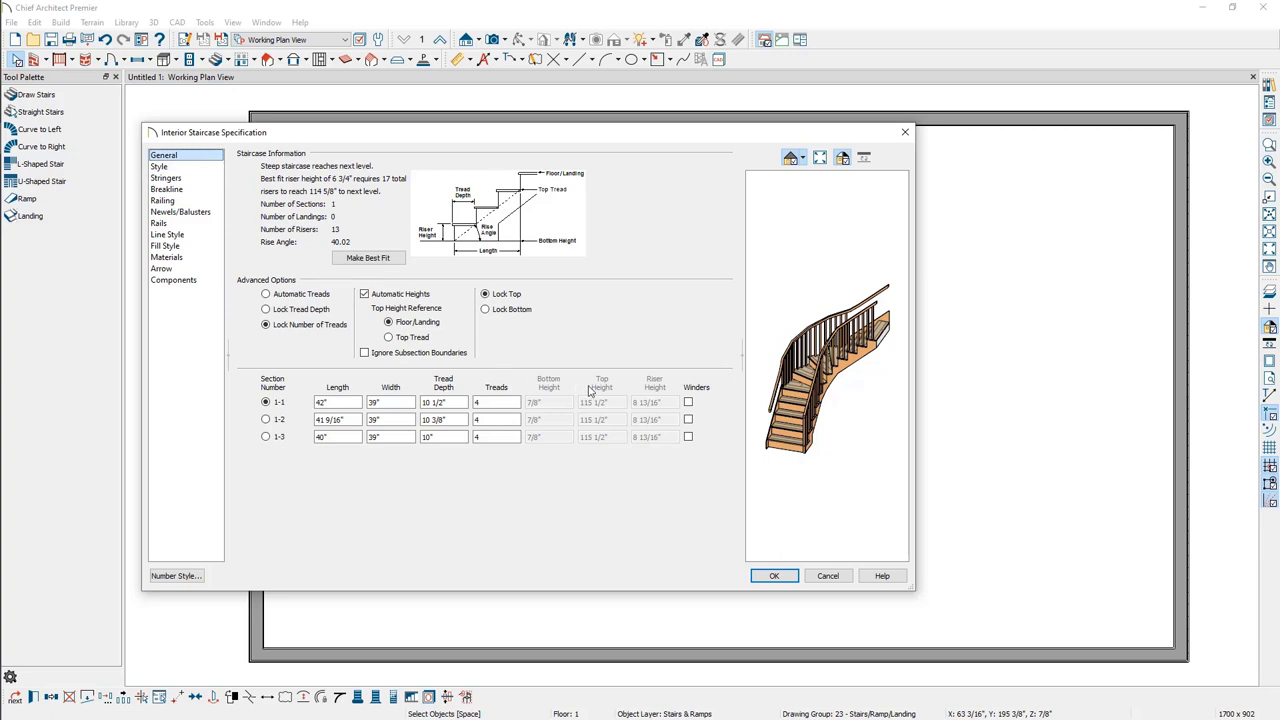
click(688, 403)
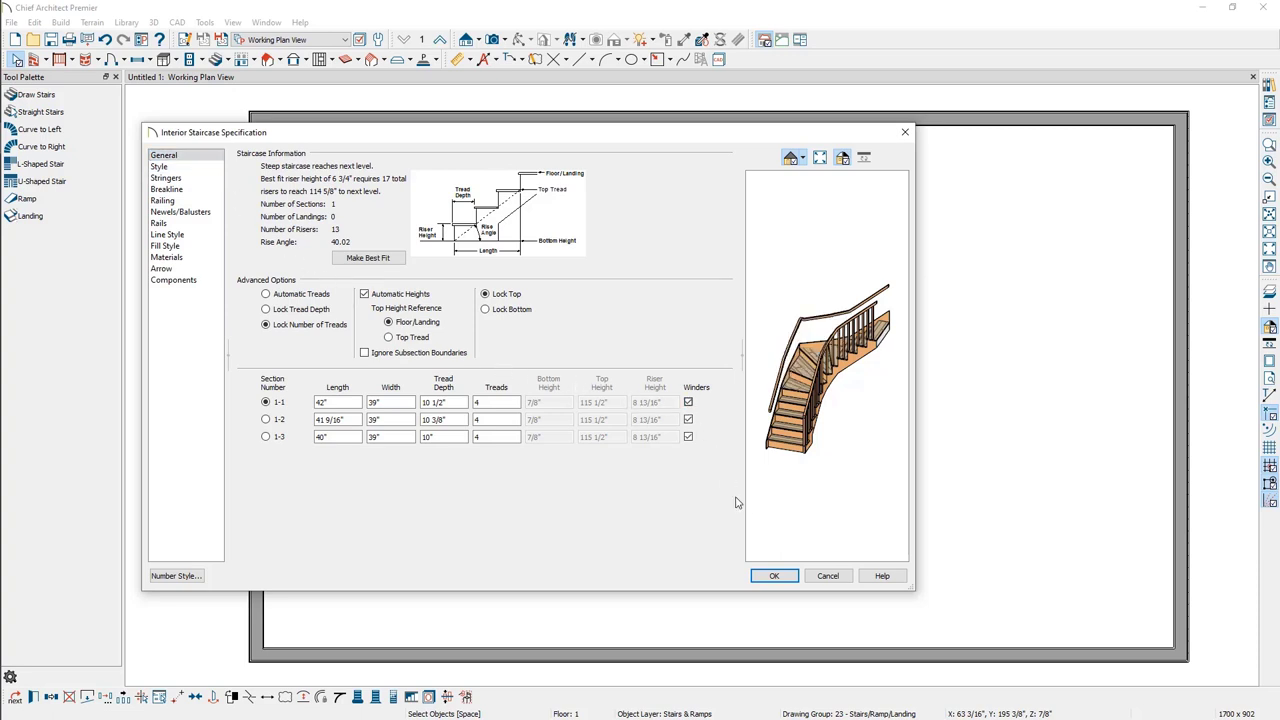
click(784, 577)
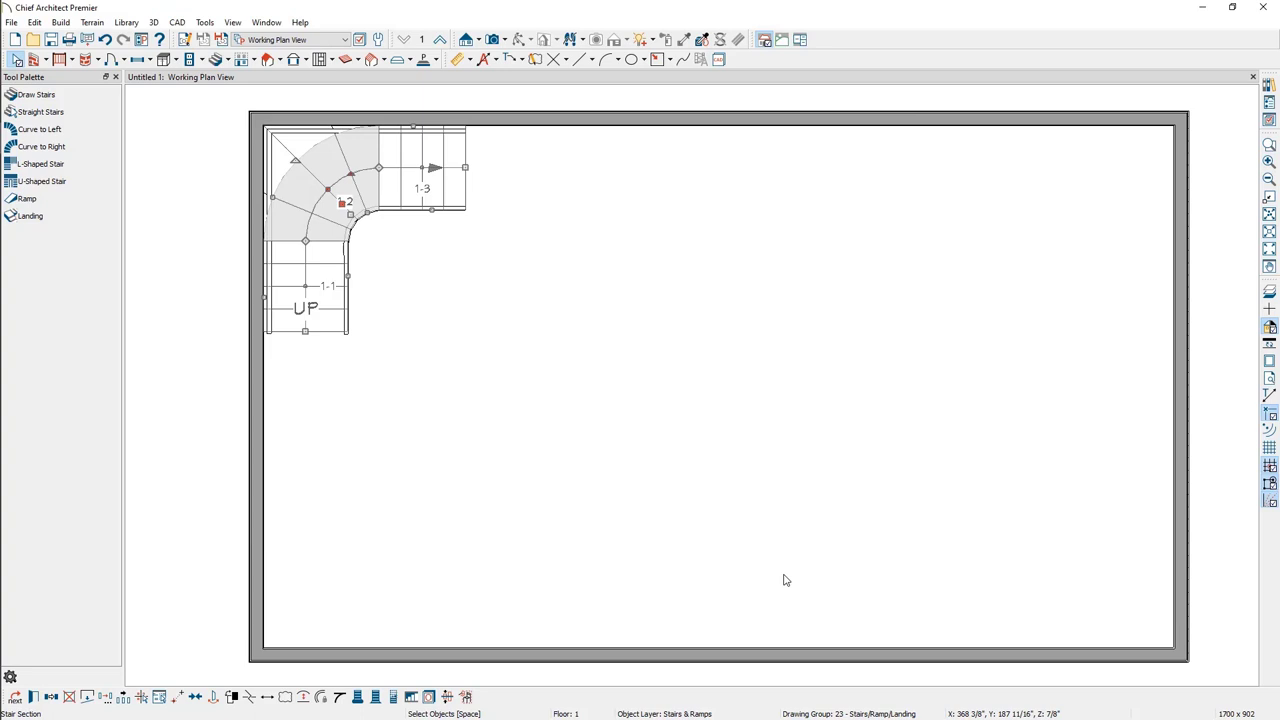
click(785, 580)
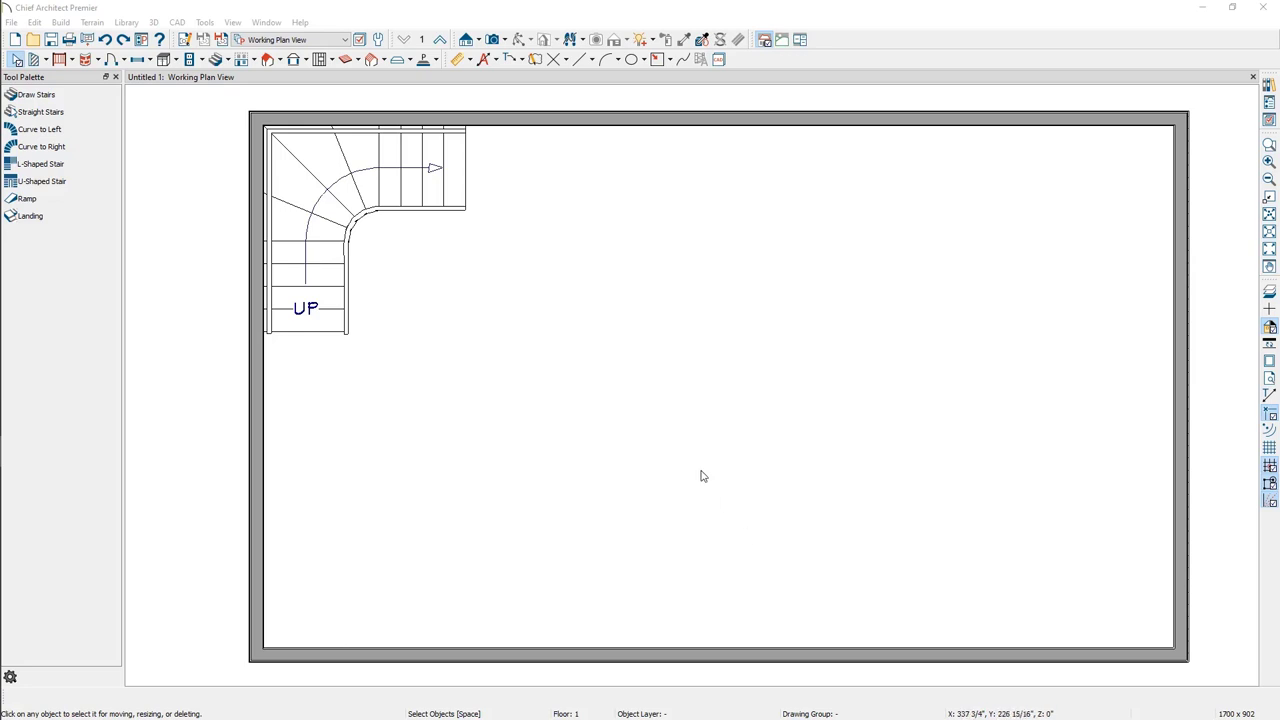
Step: Disconnect the top straight stair section and delete it
click(436, 190)
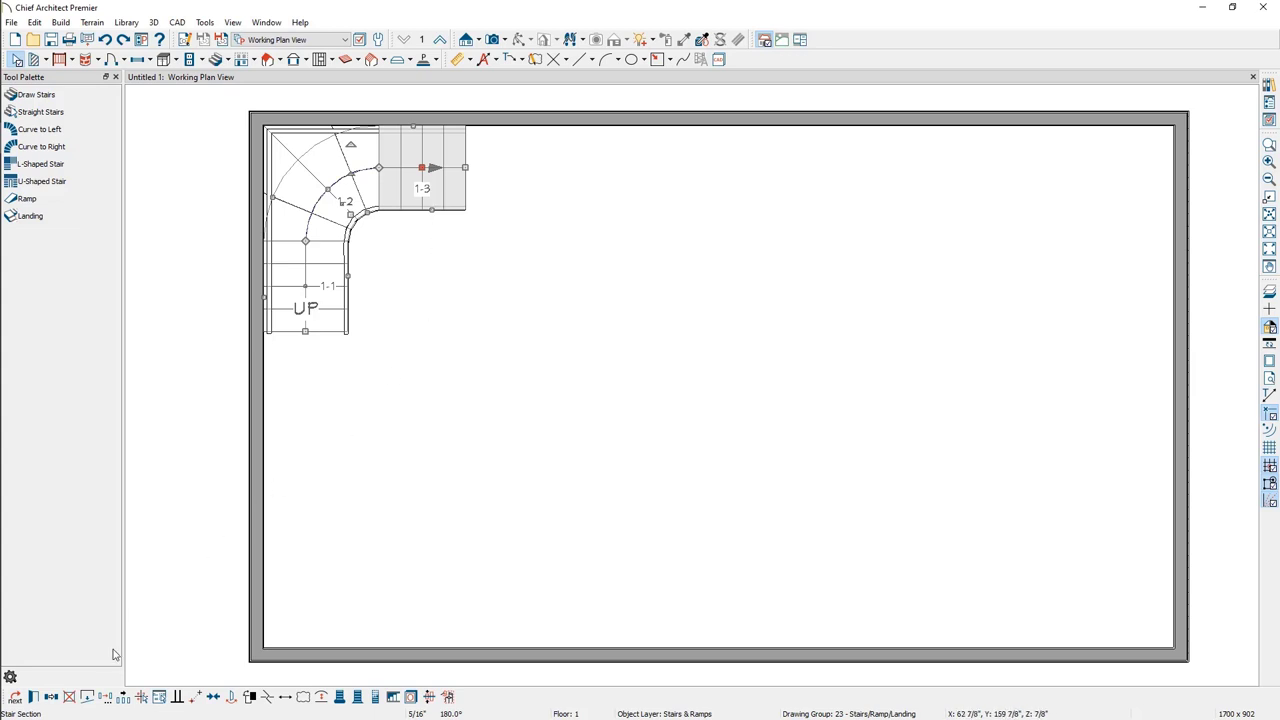
click(87, 697)
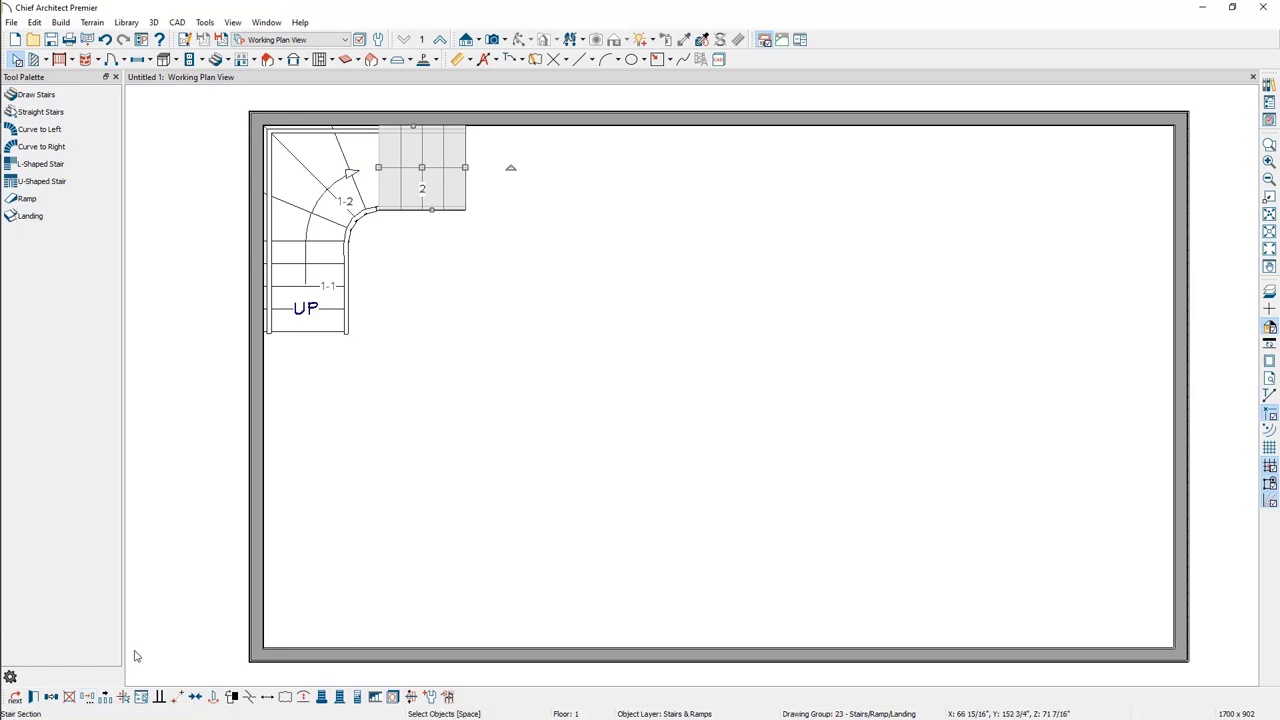
key(Delete)
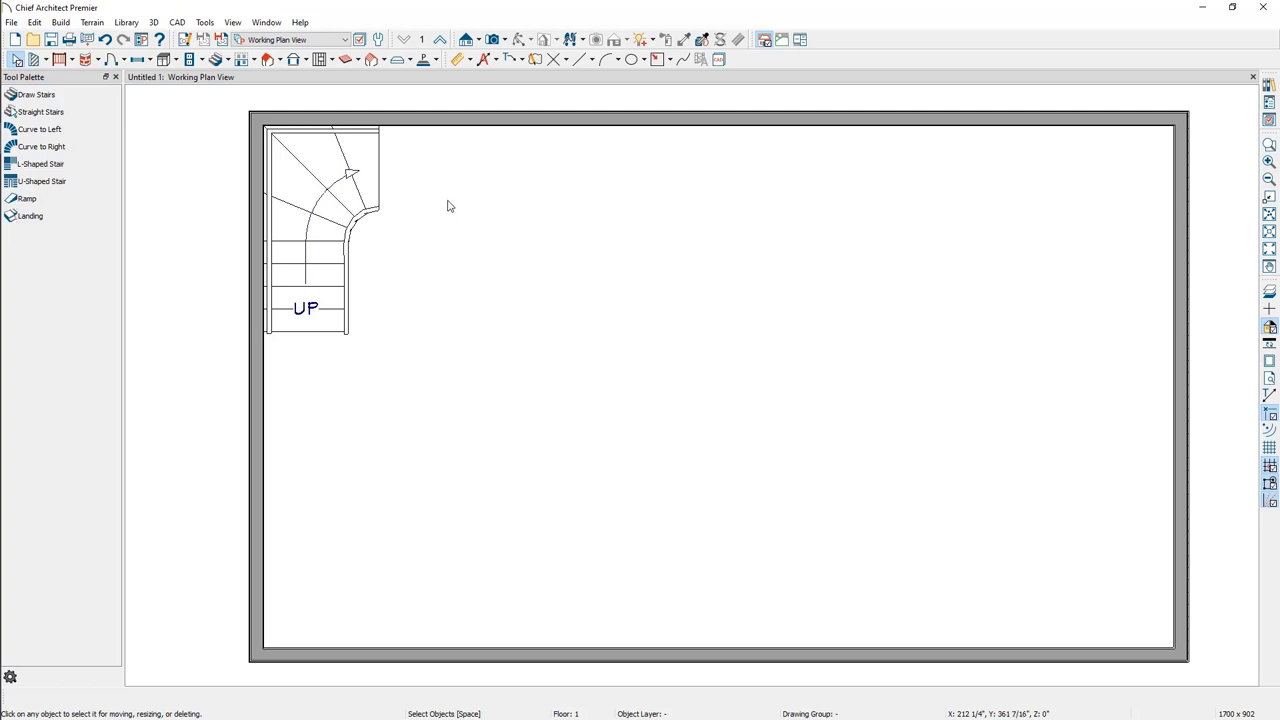
Step: Stretch the curved winder section's end so the arc wraps back downward
key(alt)
key(alt)
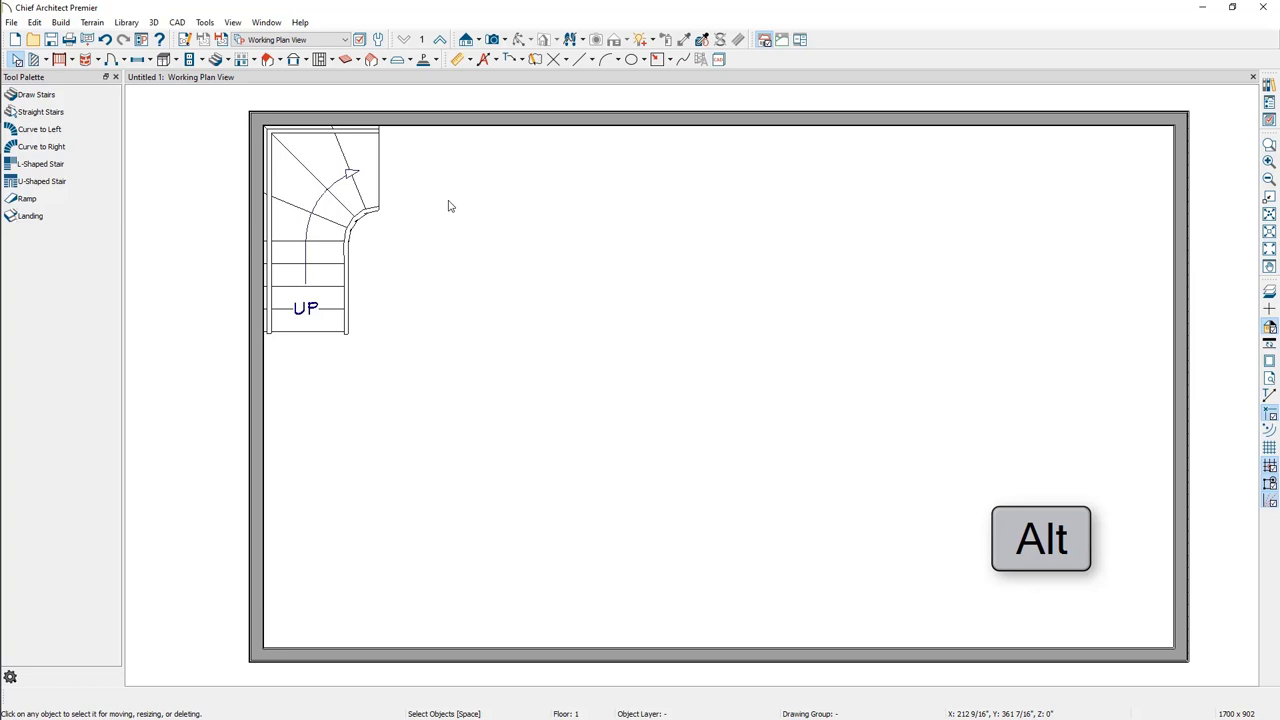
key(ctrl)
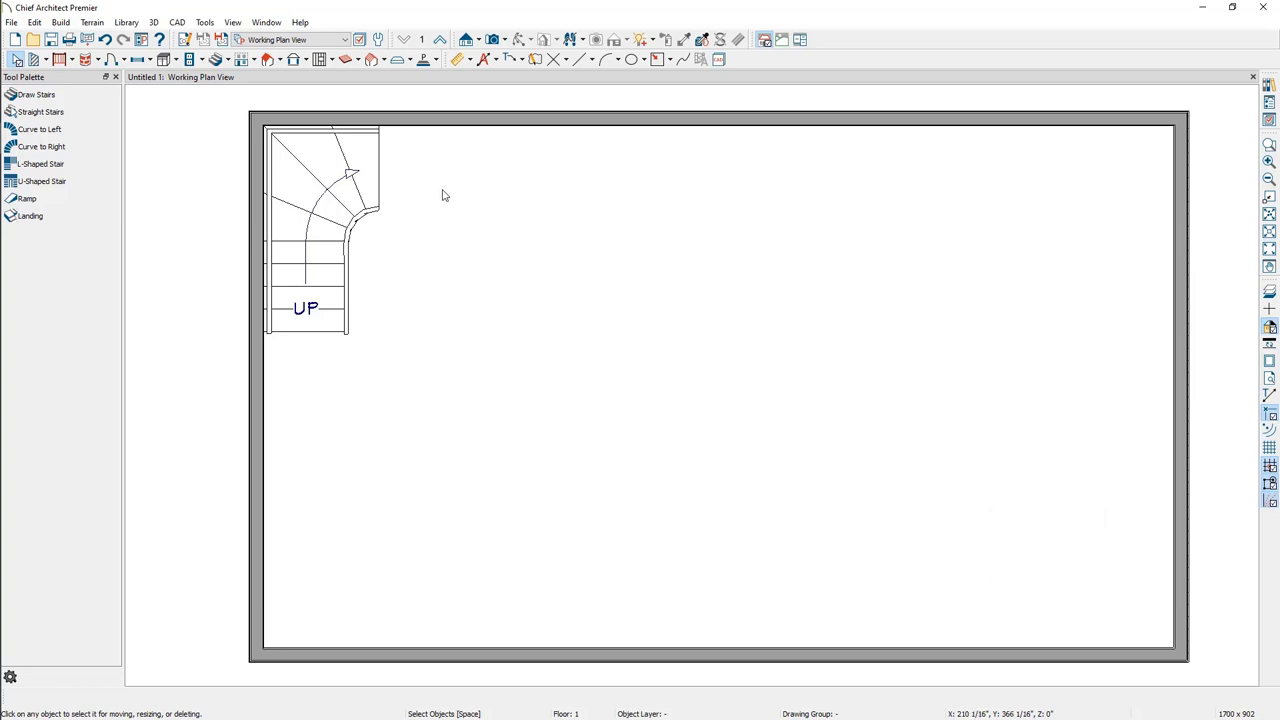
click(343, 161)
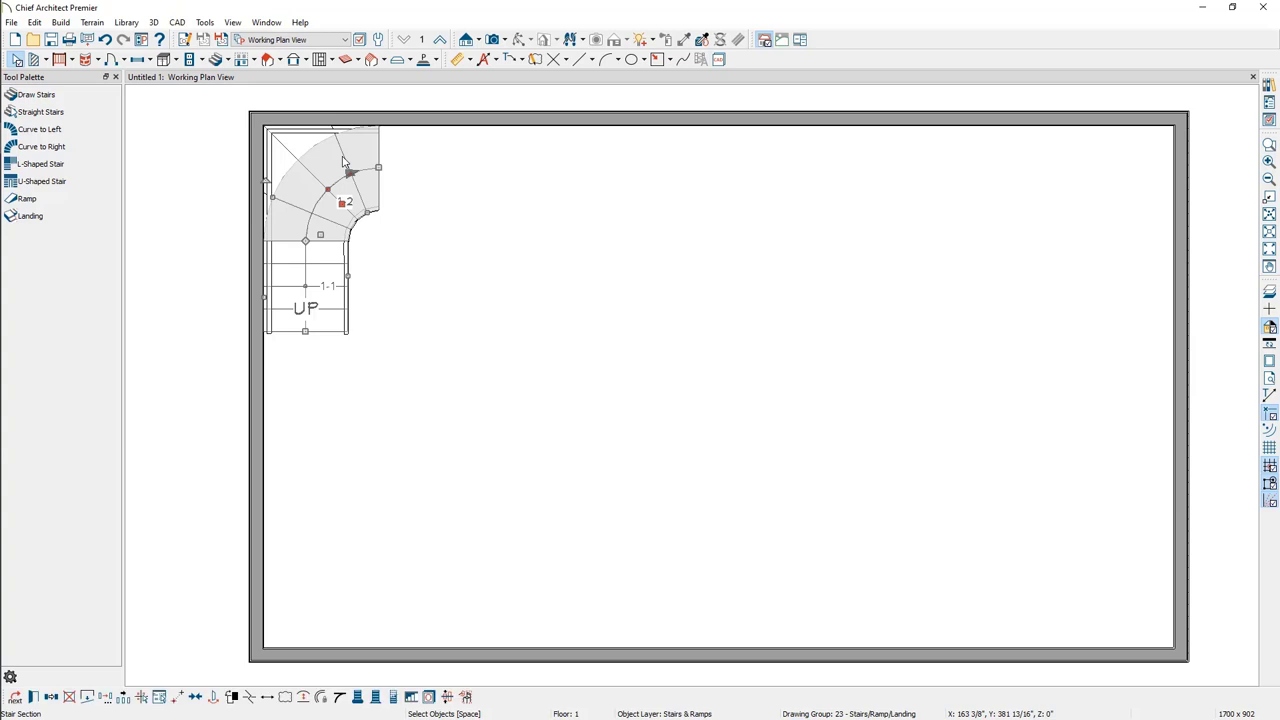
drag(378, 167, 451, 240)
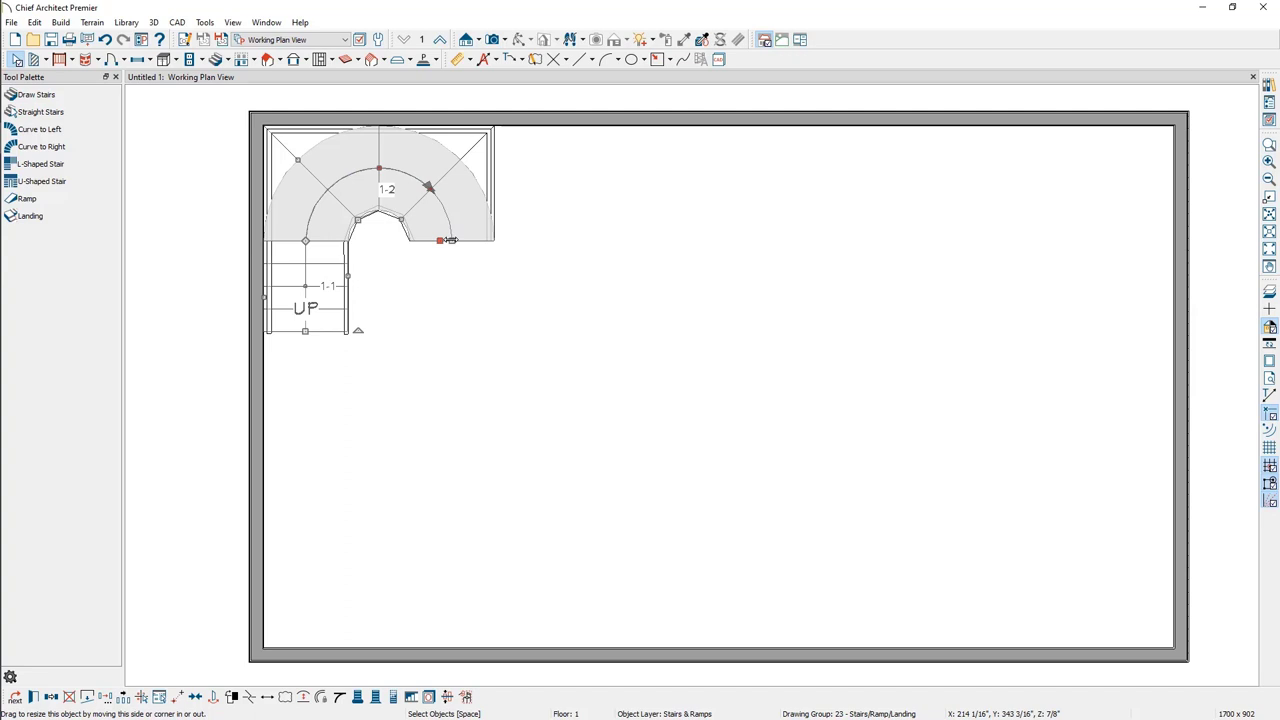
Step: Draw a straight stair flight running down from the end of the winder arc
click(200, 151)
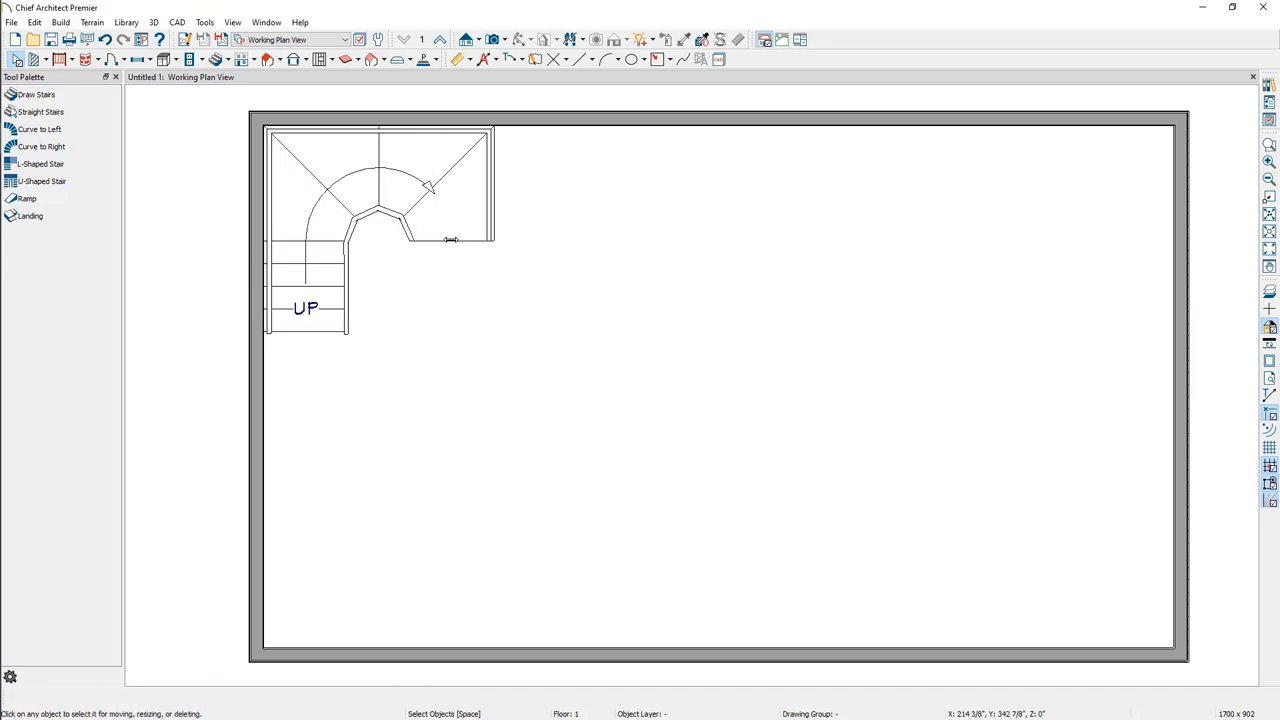
click(72, 96)
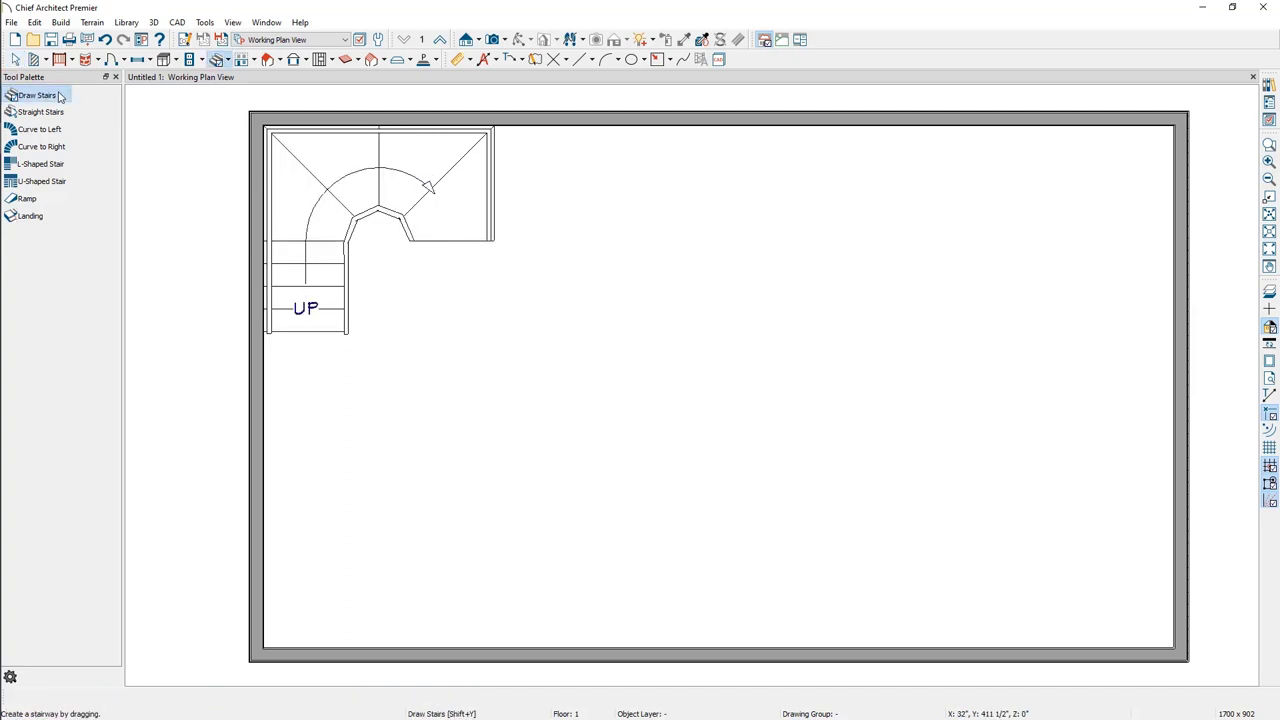
drag(448, 243, 458, 339)
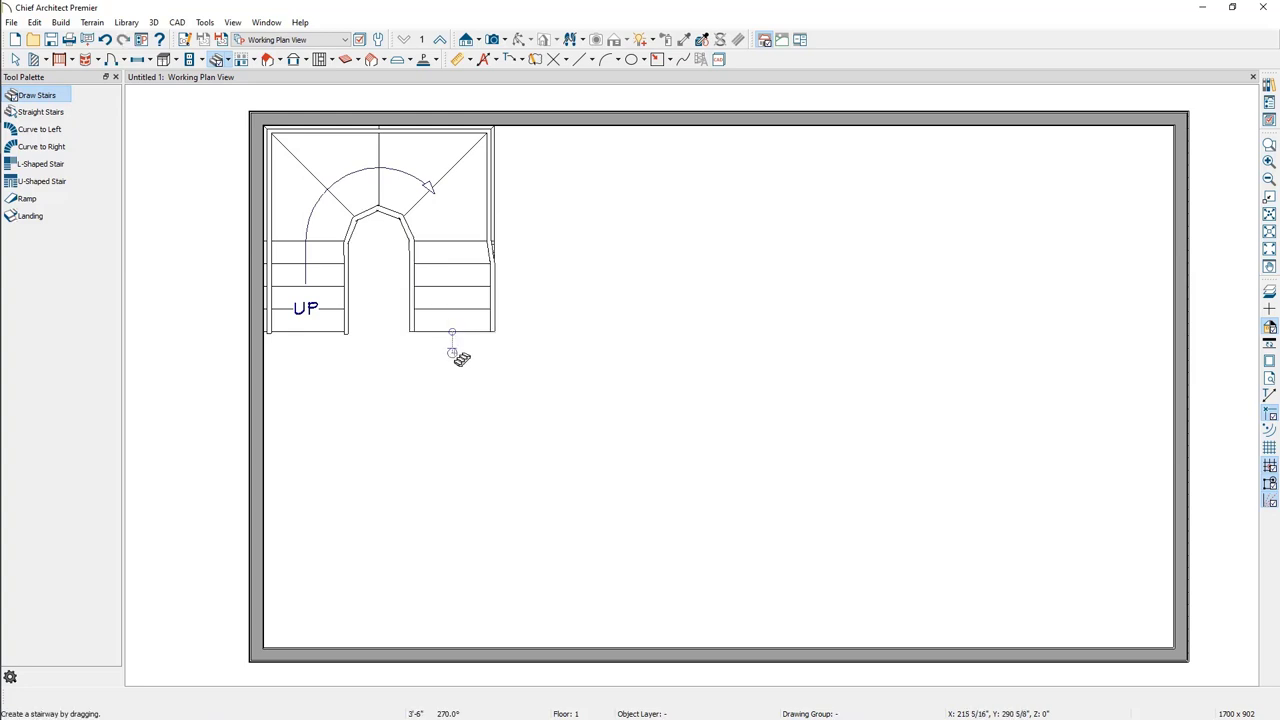
key(space)
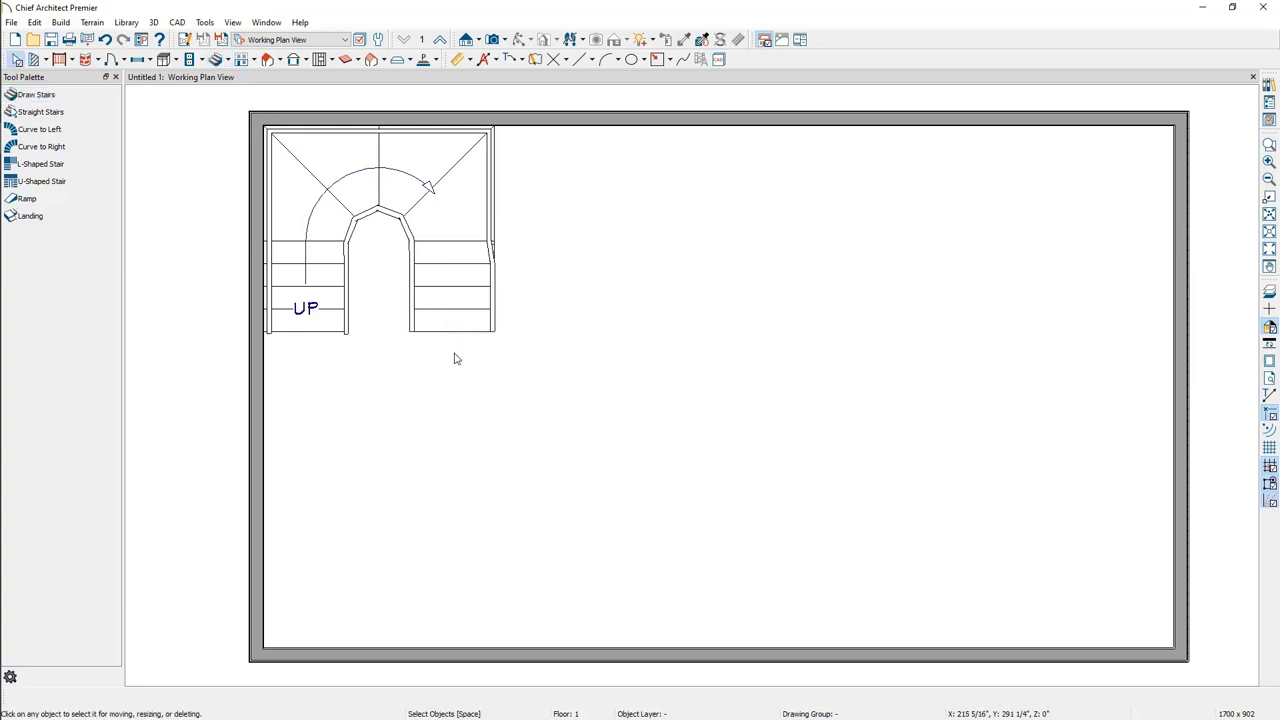
Step: Draw a straight interior wall beside the stairs
click(60, 22)
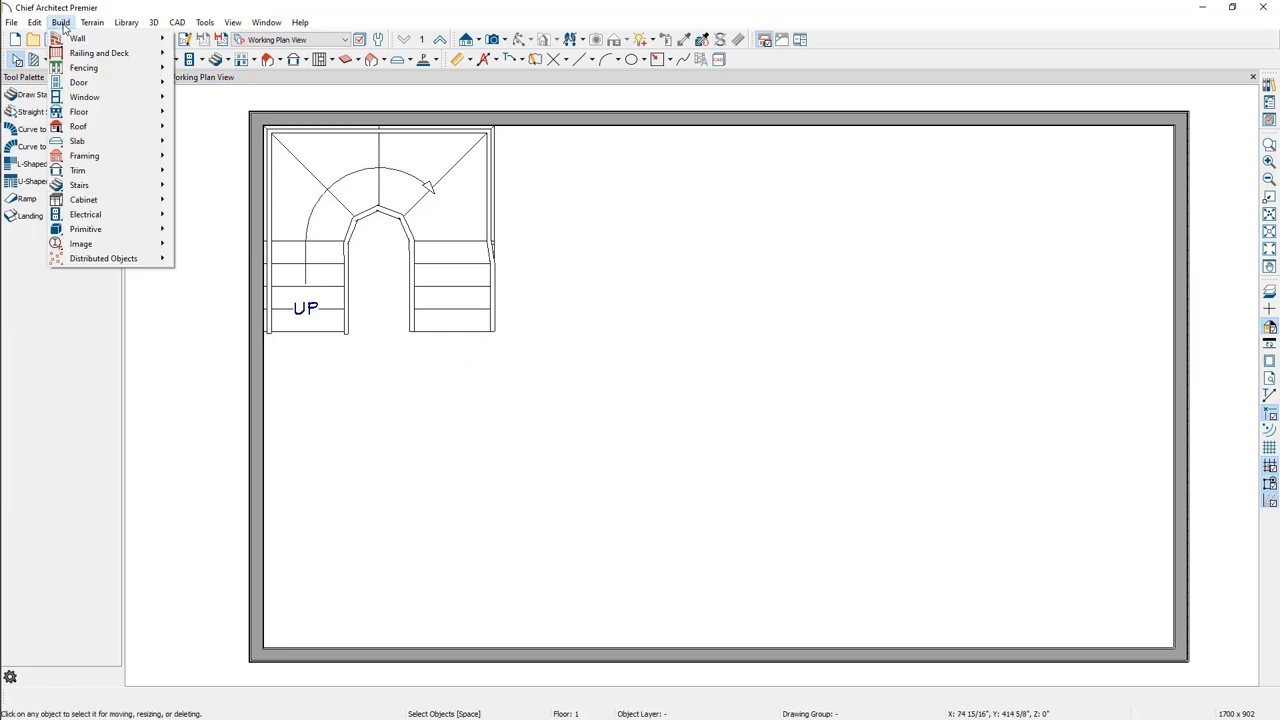
mouse_move(96, 44)
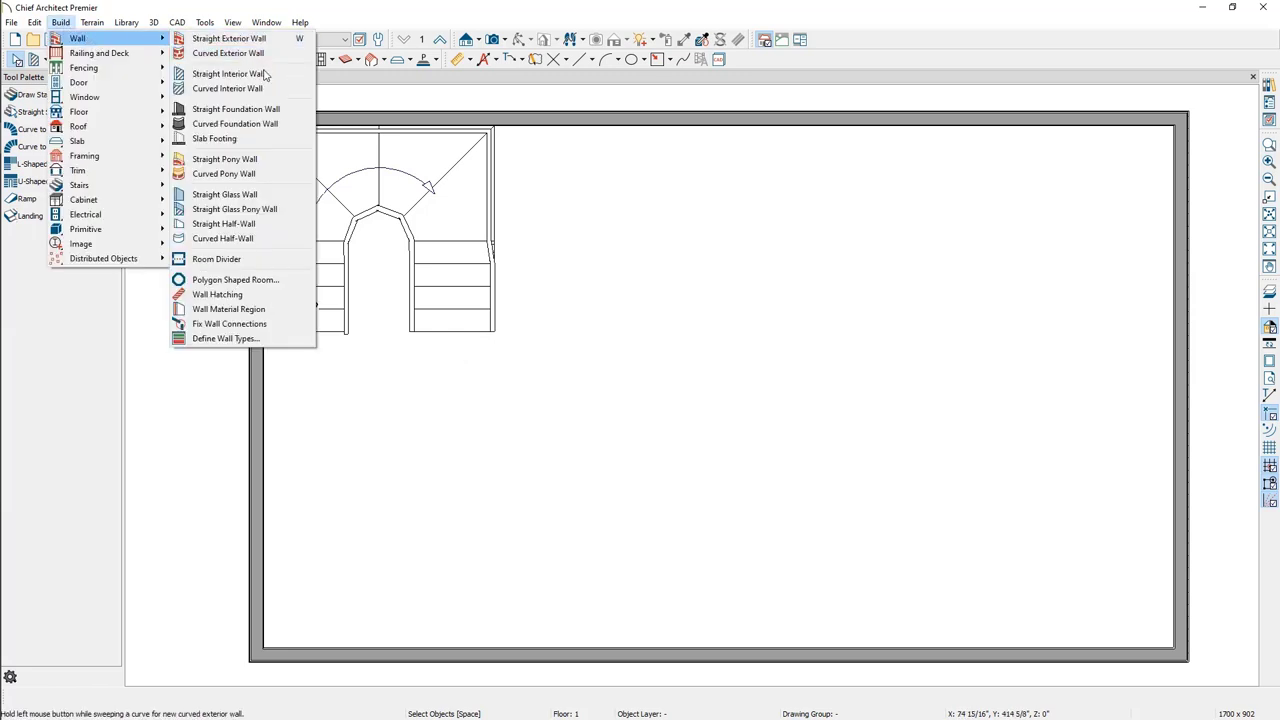
click(285, 78)
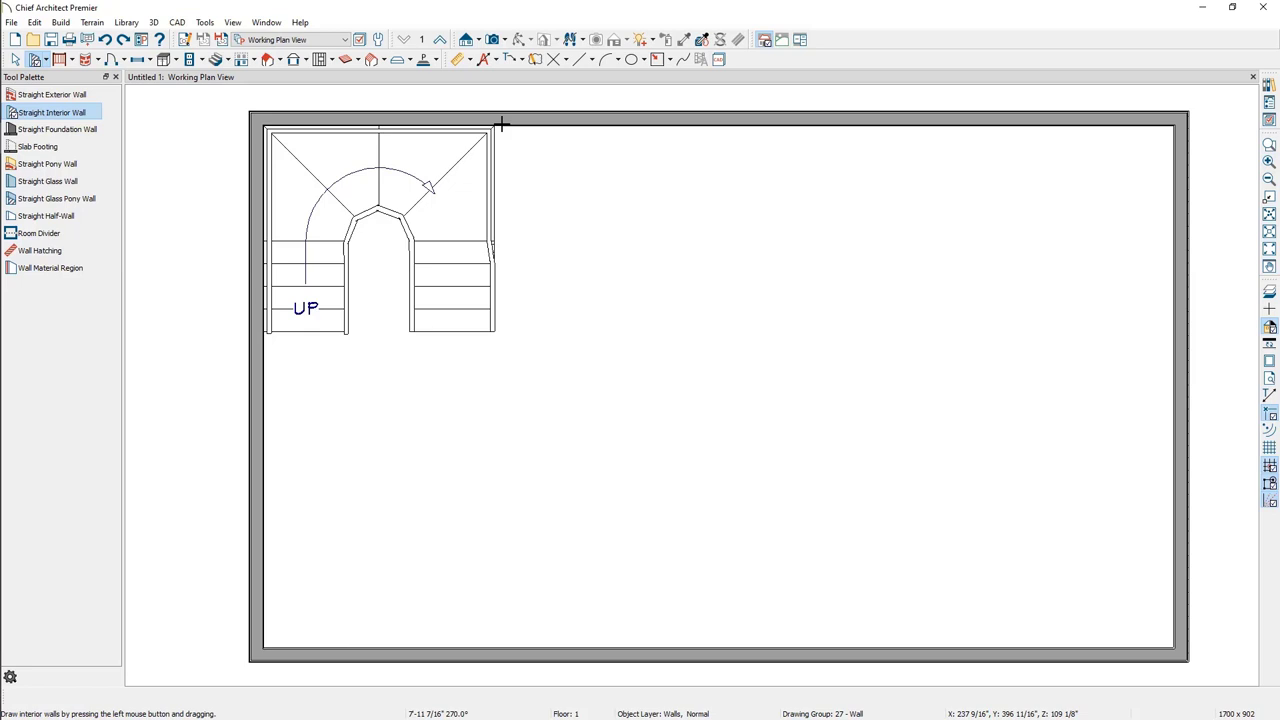
drag(501, 123, 499, 331)
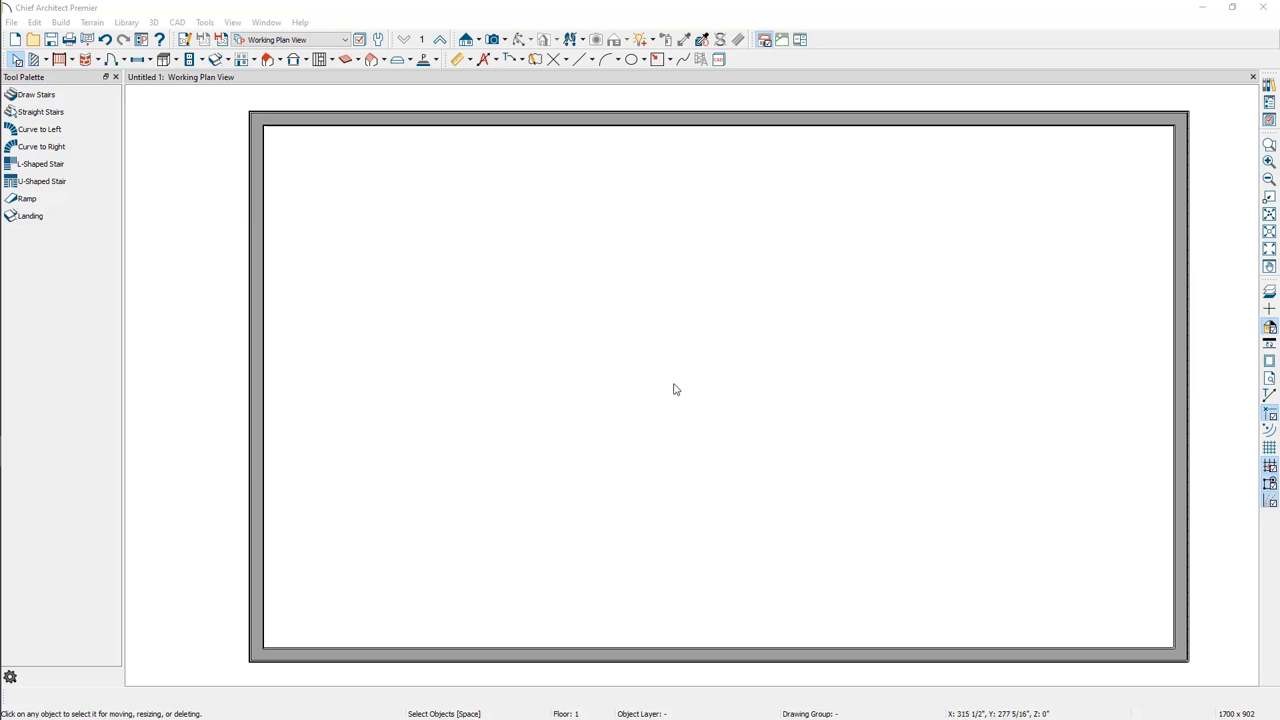
Step: Draw two short straight stair flights, one up the left wall and one along the top wall
click(36, 94)
drag(305, 384, 305, 294)
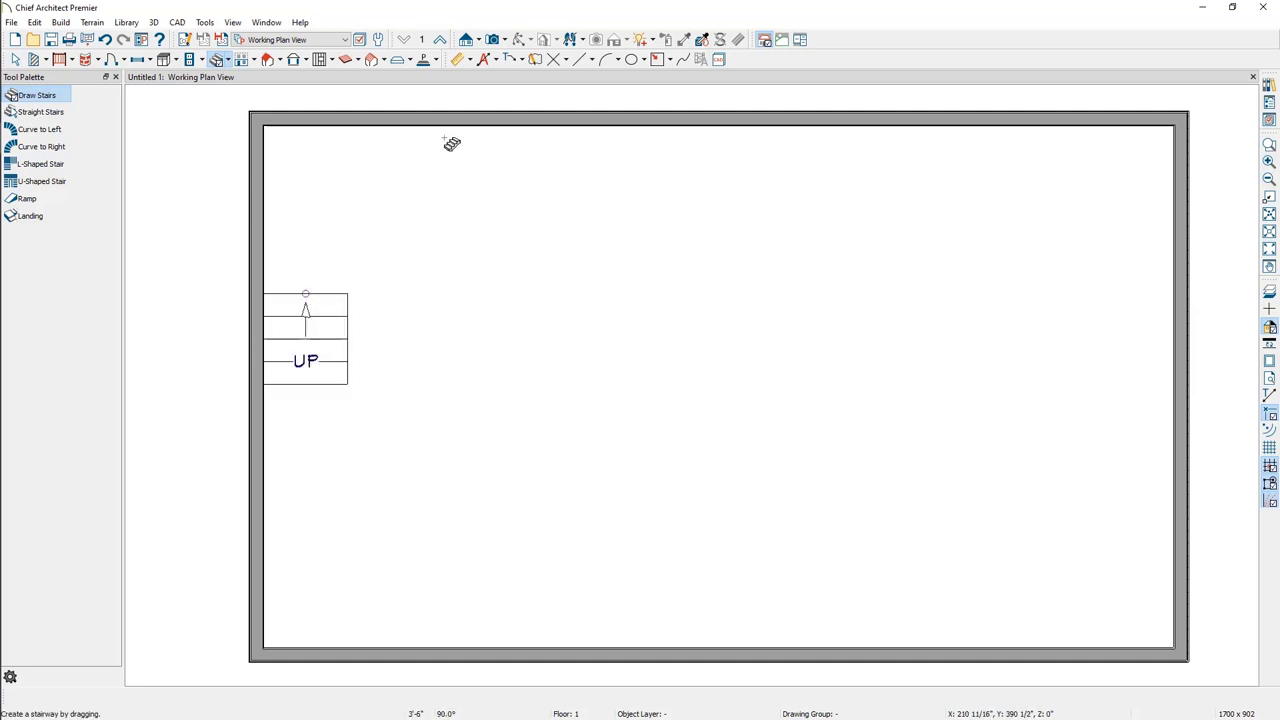
drag(447, 167, 536, 167)
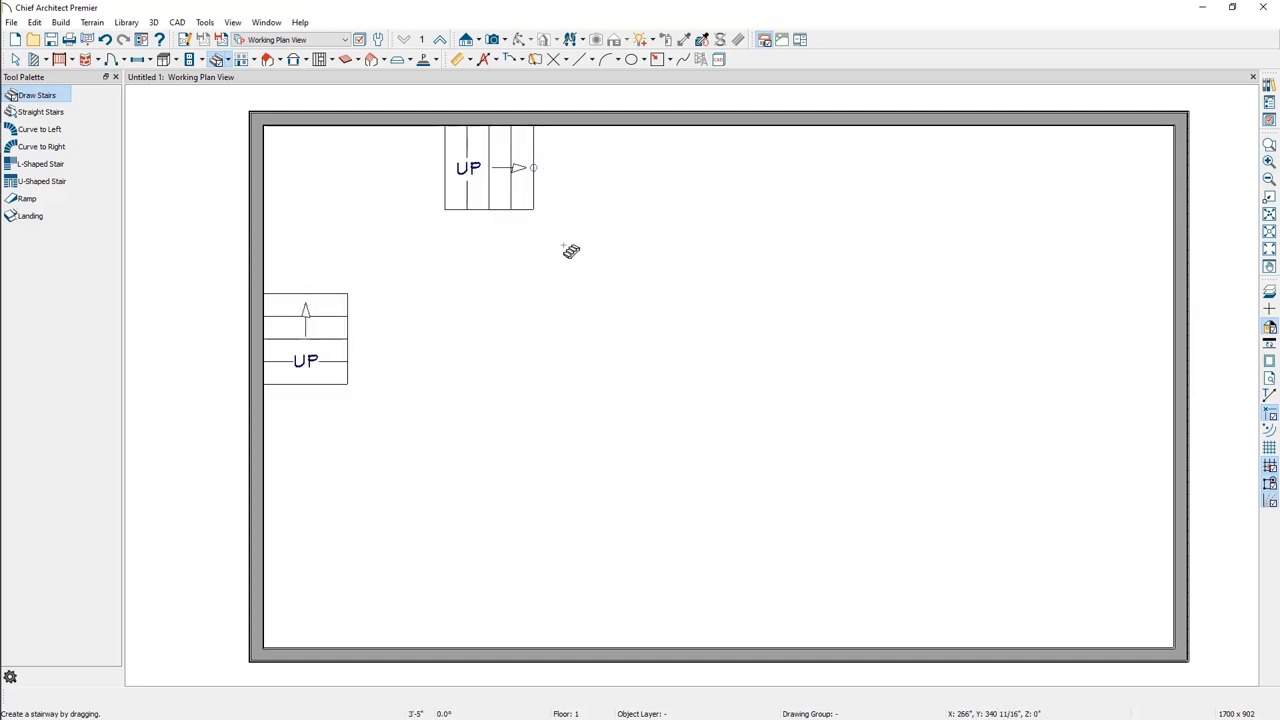
key(Escape)
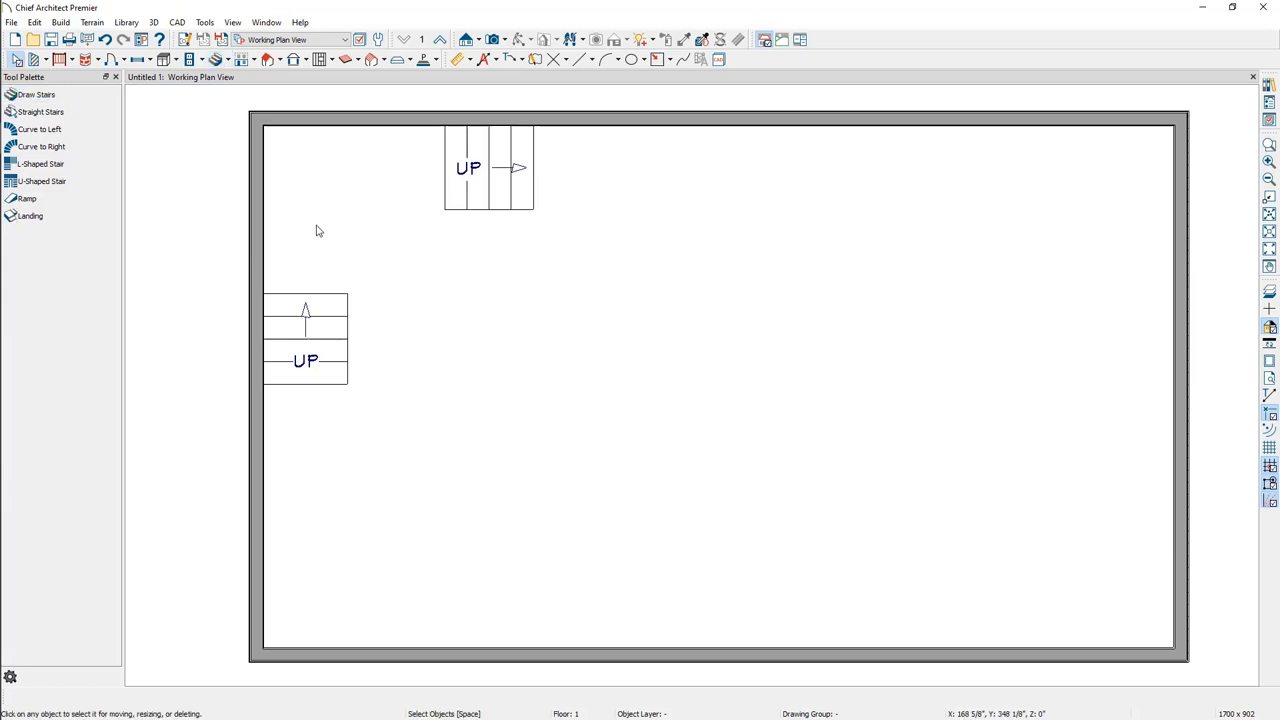
click(30, 216)
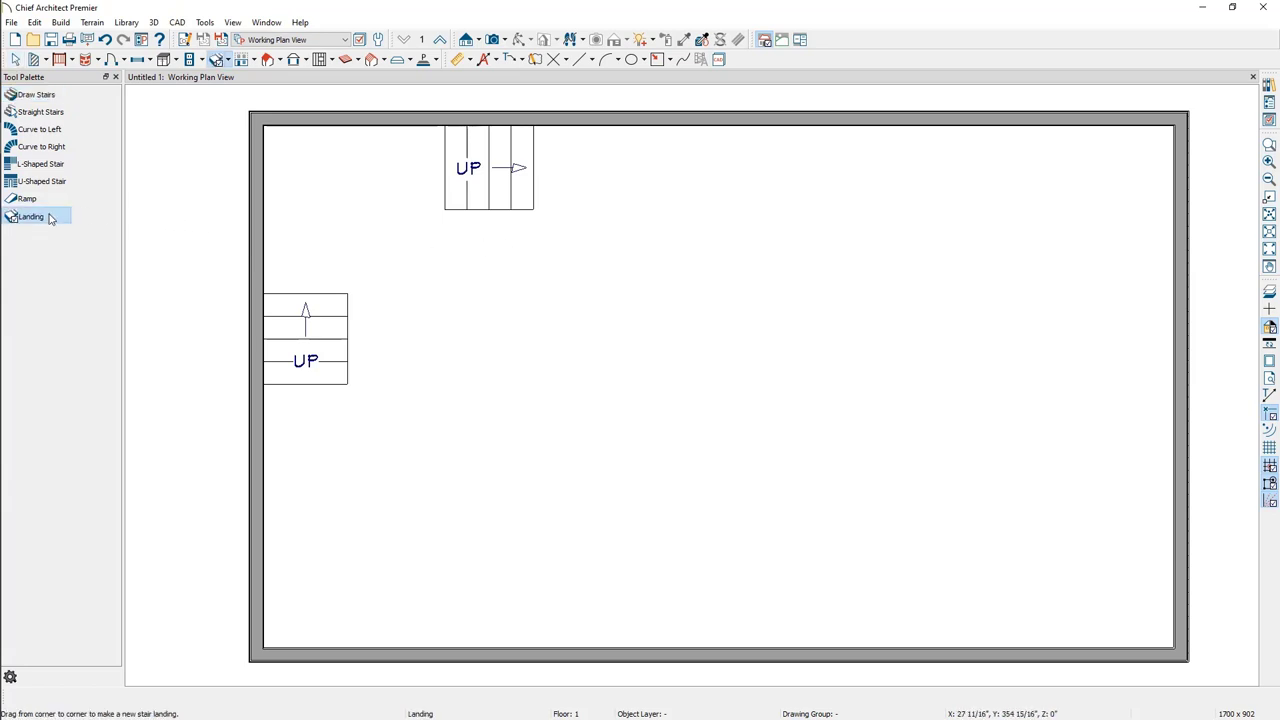
Step: Place a landing between the flights, size it 48 by 48, and move it into the top-left corner
click(337, 188)
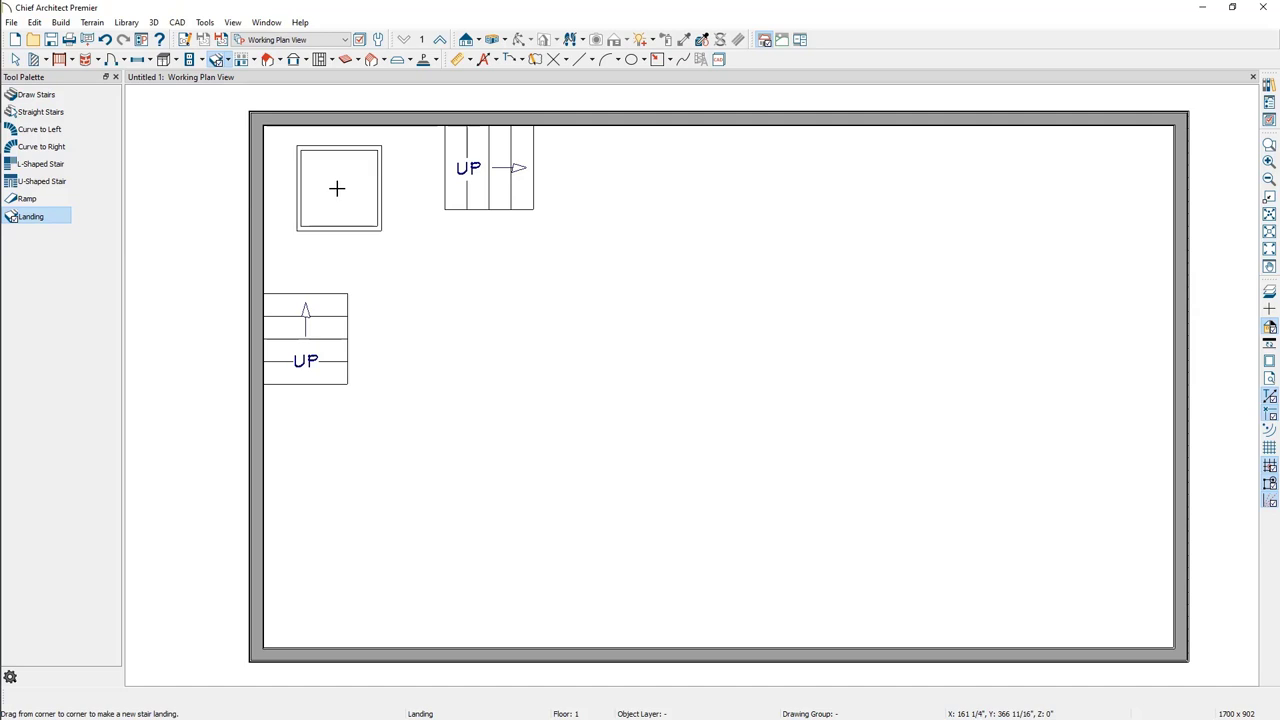
click(377, 190)
click(347, 140)
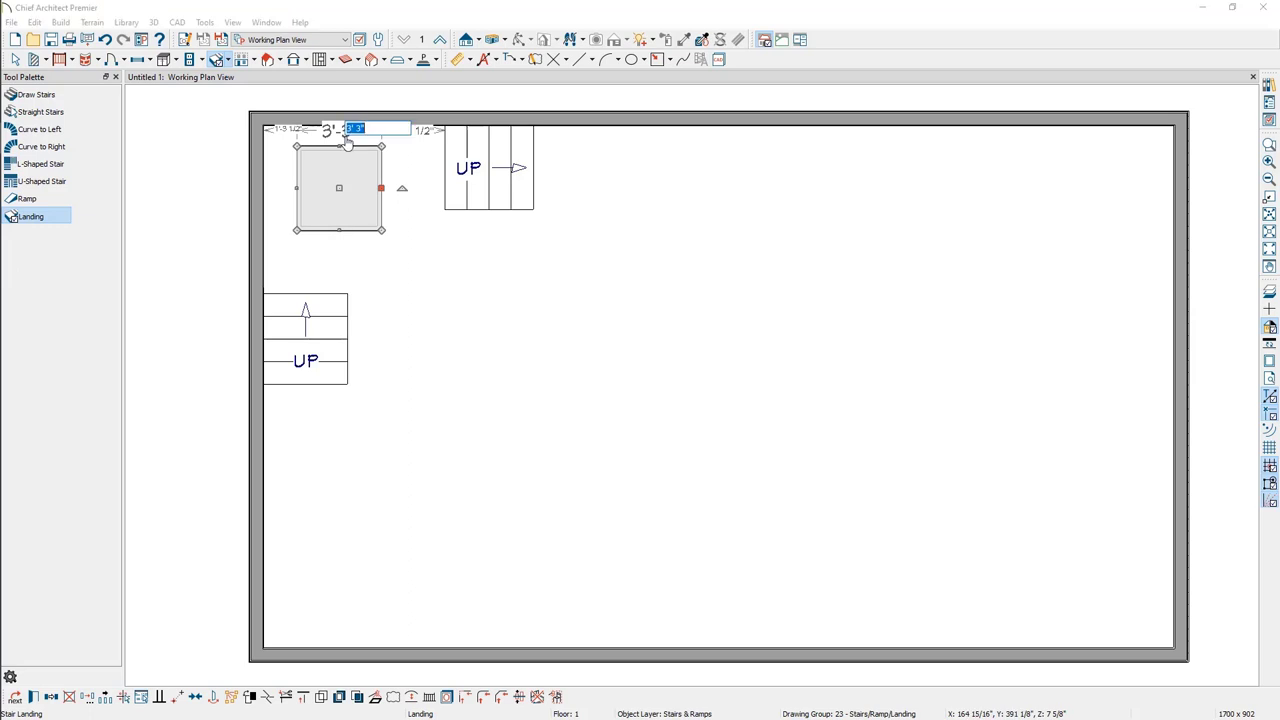
text(48)
key(Return)
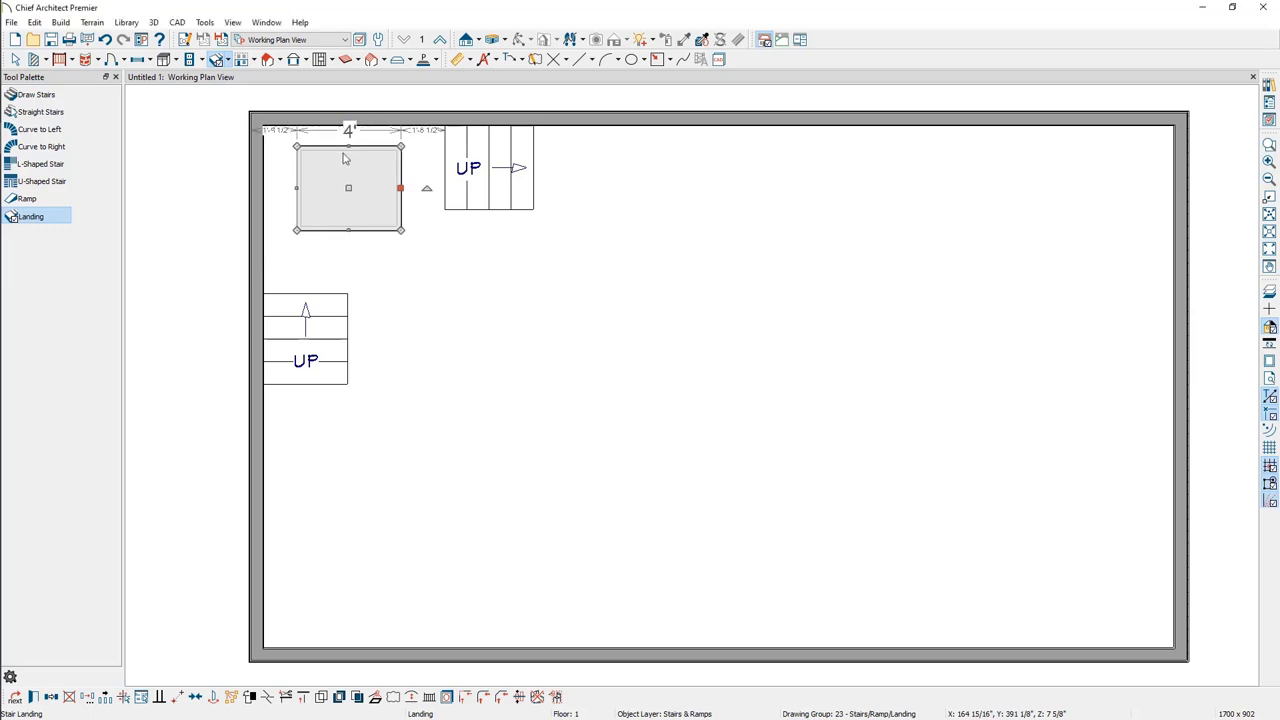
click(372, 227)
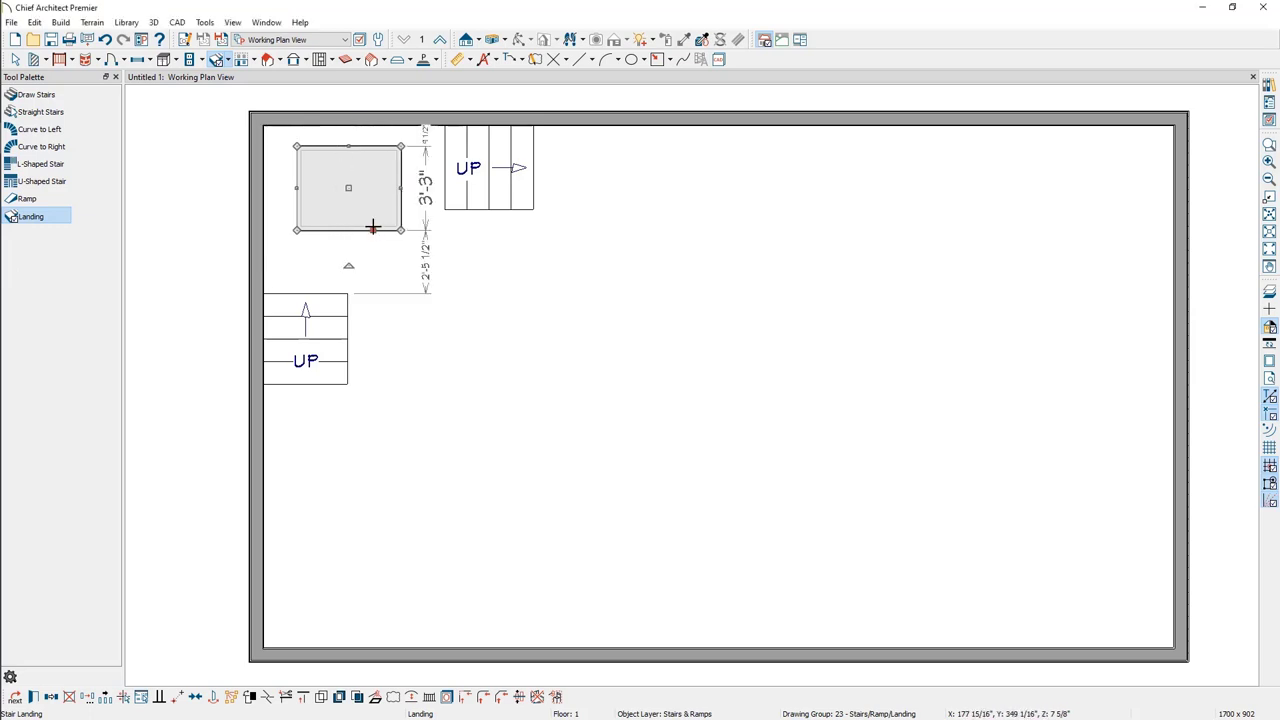
click(421, 198)
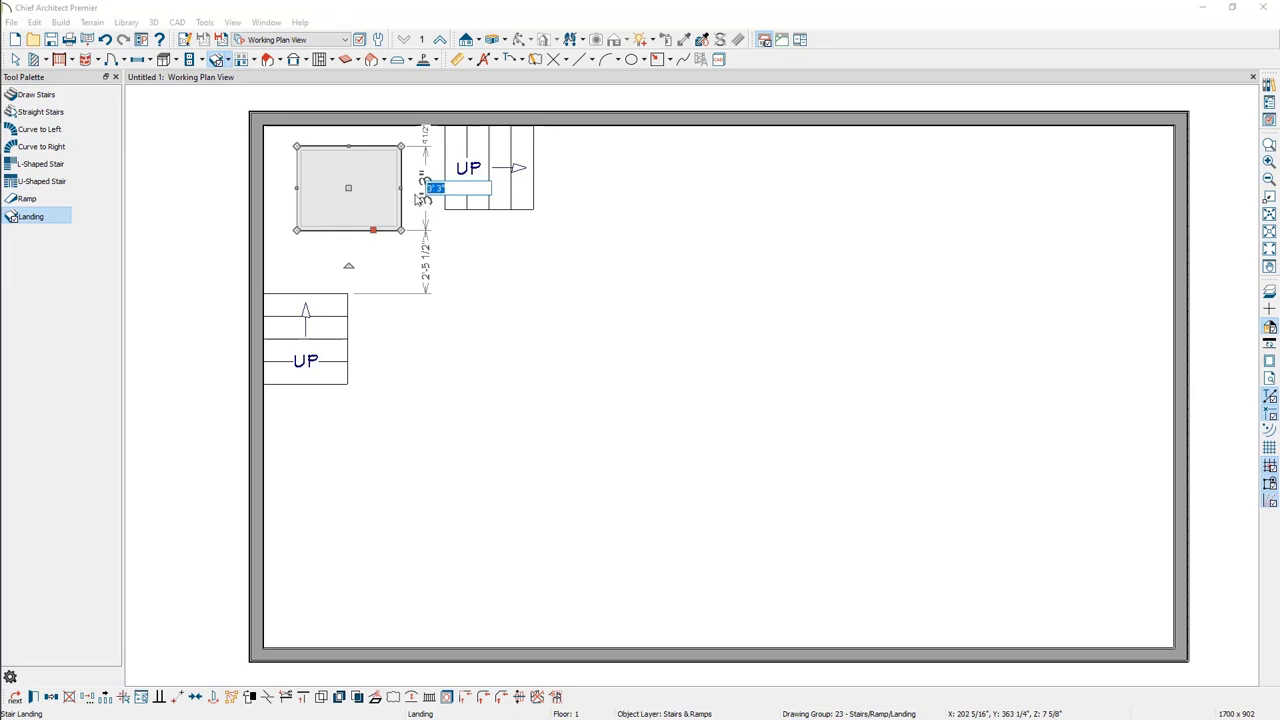
text(48)
key(Return)
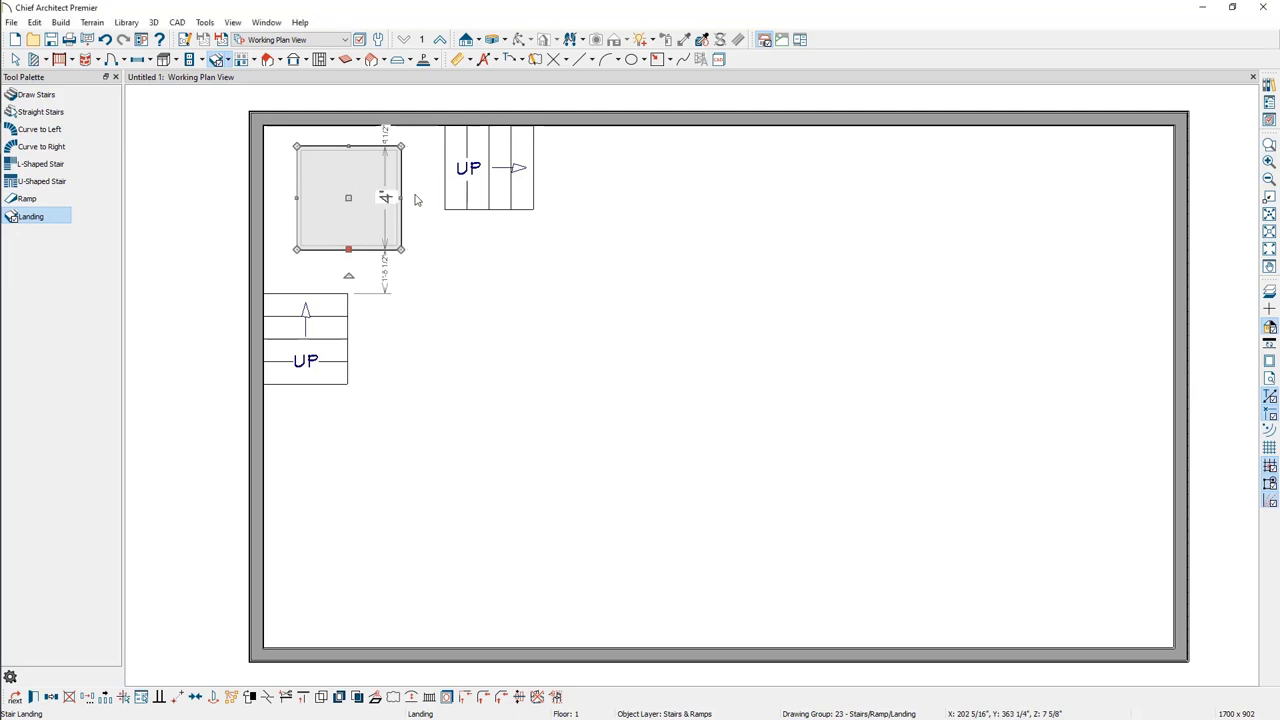
drag(348, 198, 314, 177)
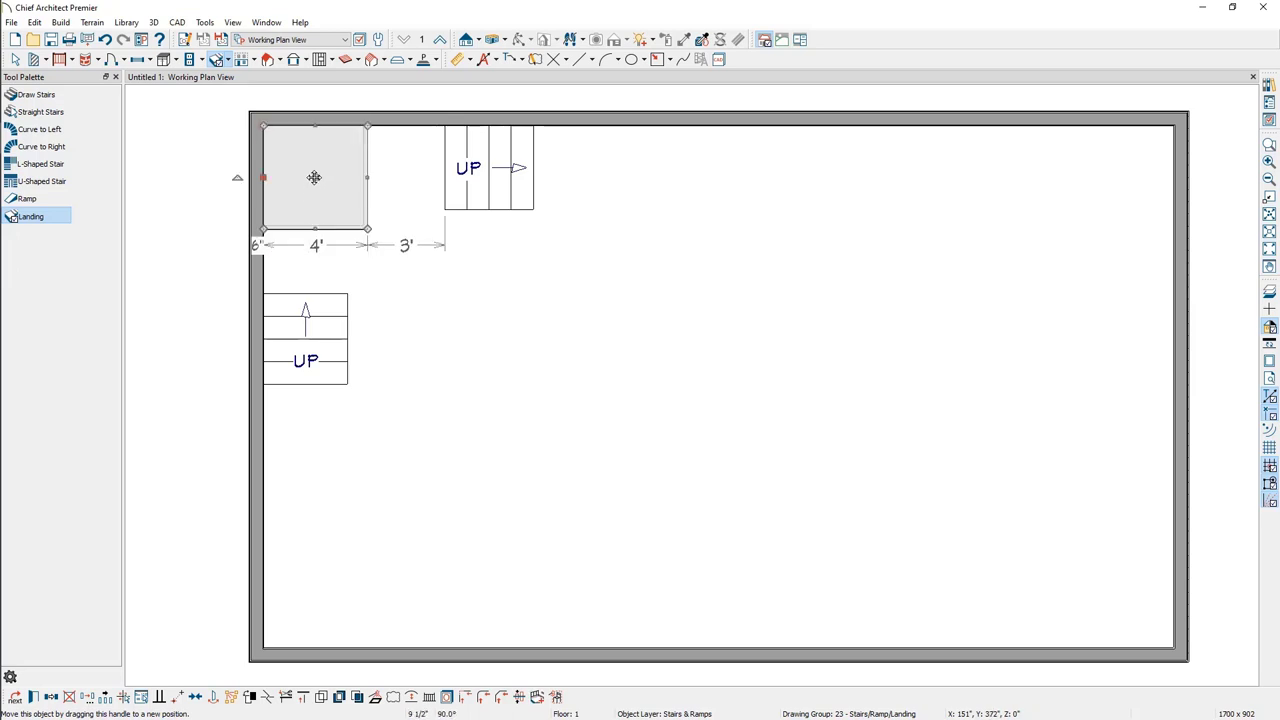
Step: Set the landing to No Railing, applied to all edges
double_click(331, 169)
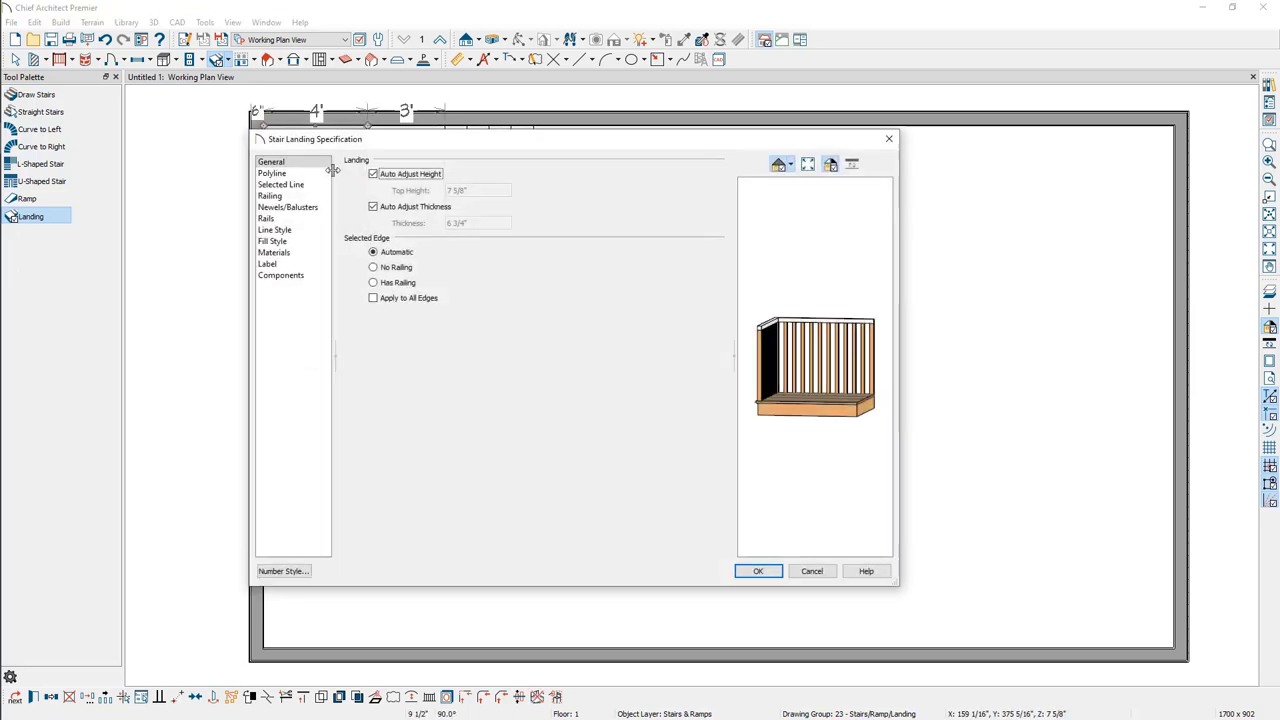
click(373, 267)
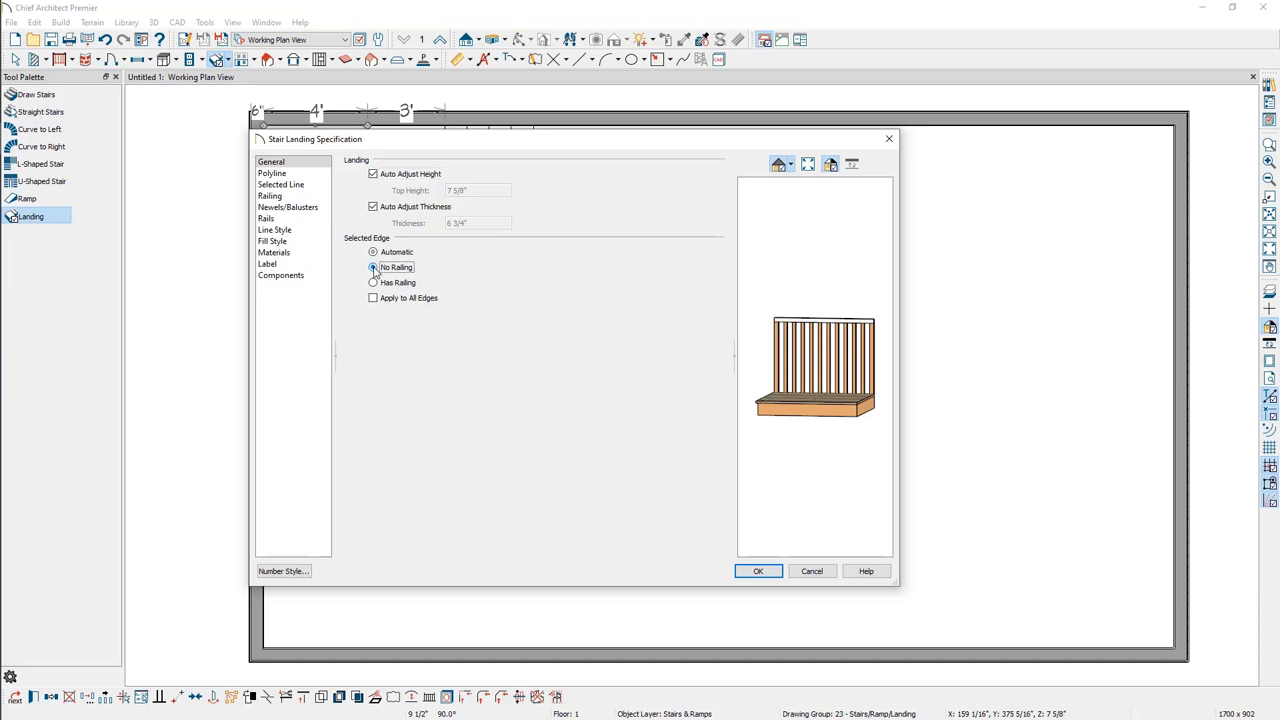
click(373, 298)
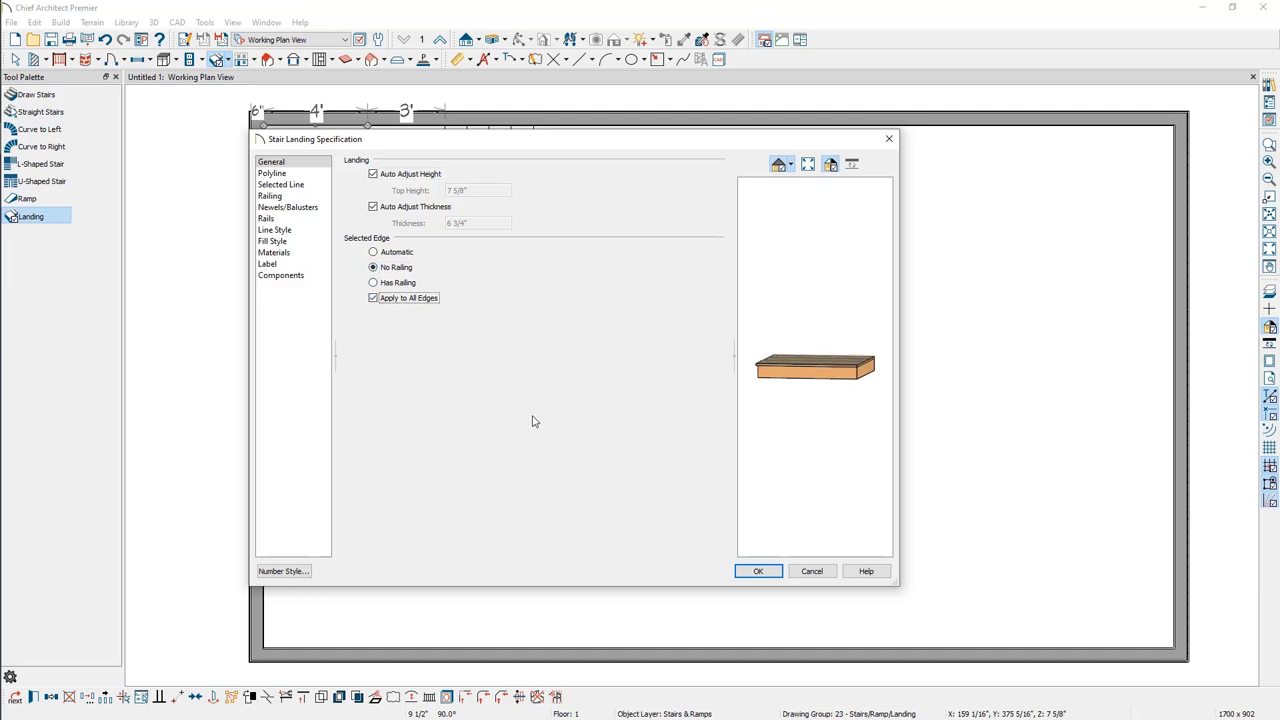
click(762, 573)
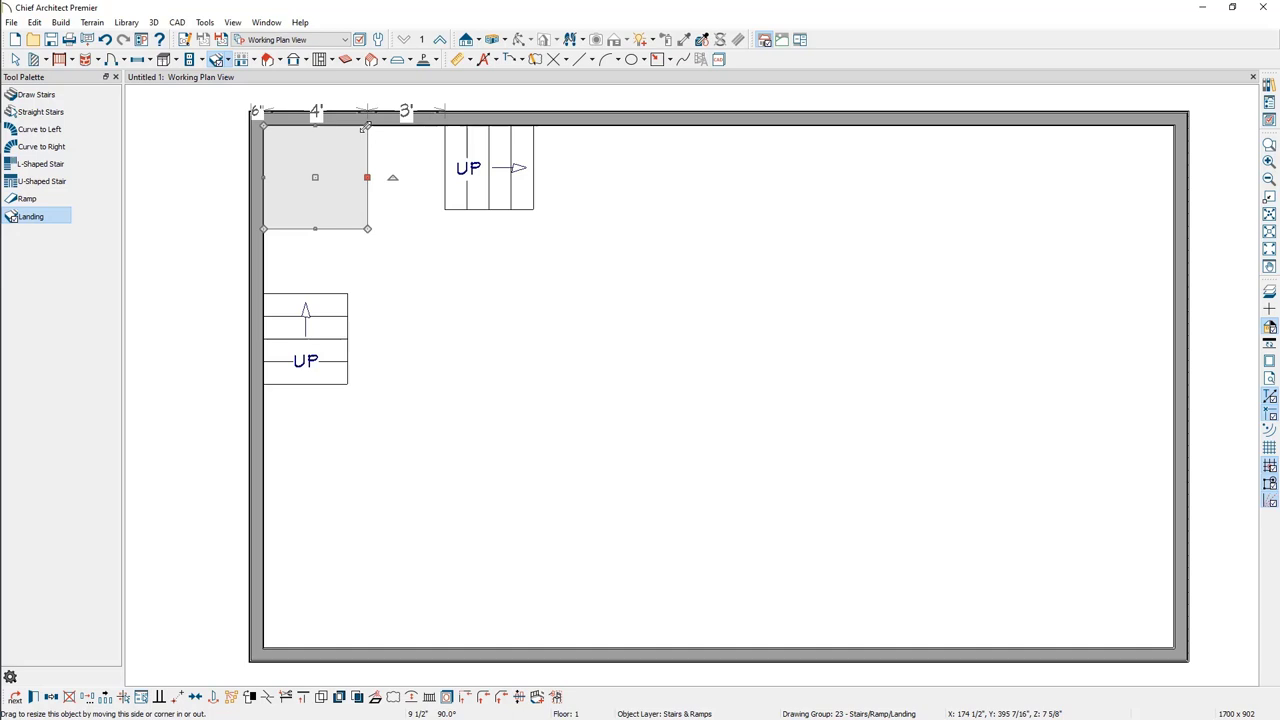
Step: Drag the landing's top-right corner down to its bottom-right corner, making a triangular landing
drag(364, 127, 366, 228)
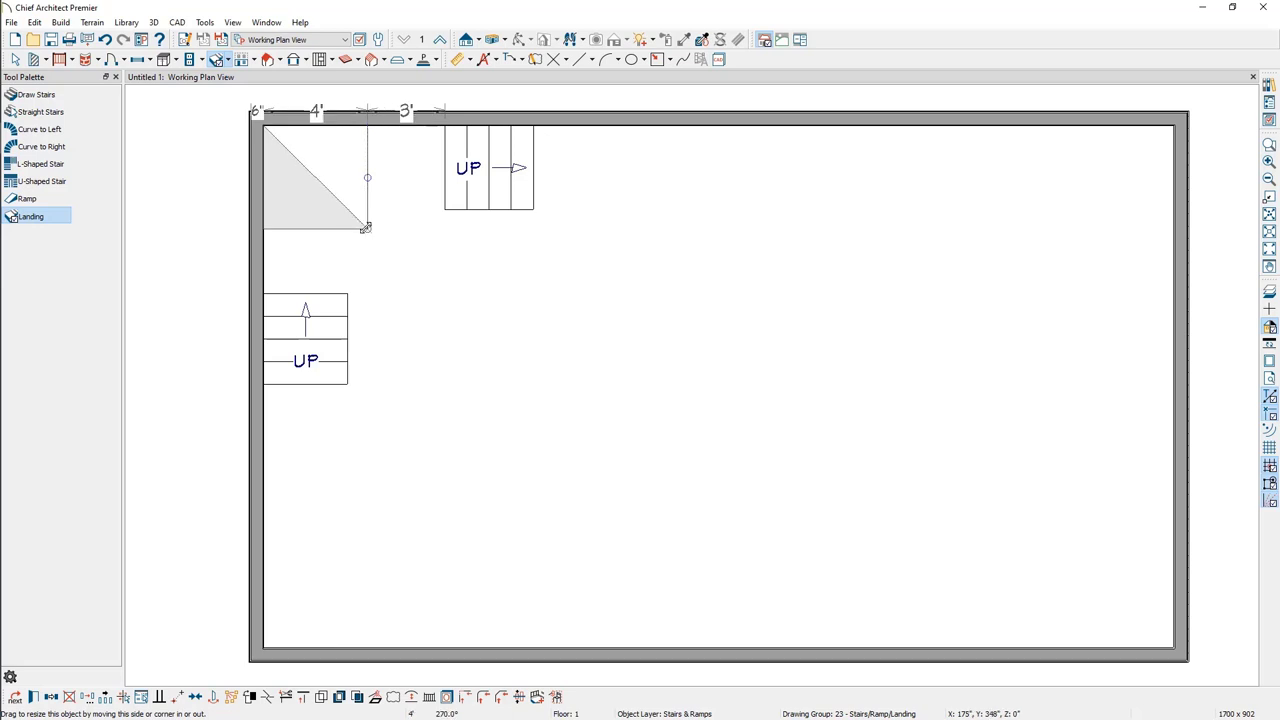
drag(366, 228, 368, 228)
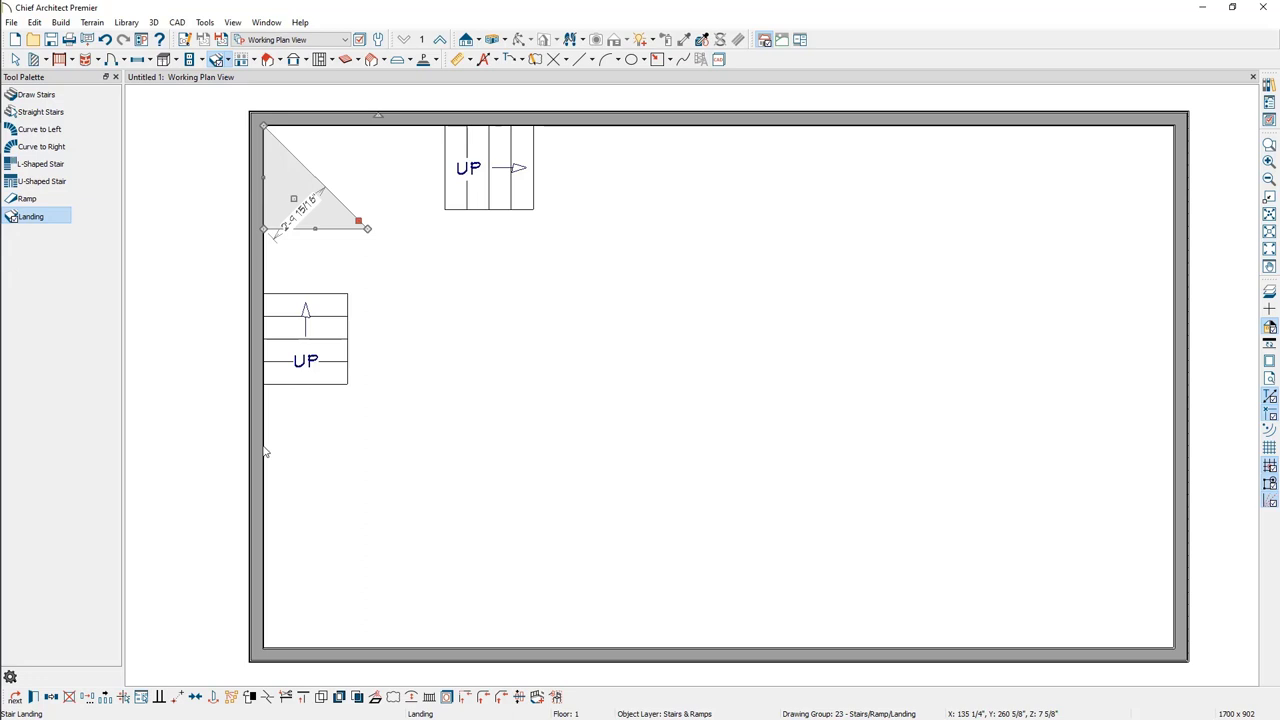
Step: Copy the triangular landing and reflect it about its diagonal edge
click(55, 697)
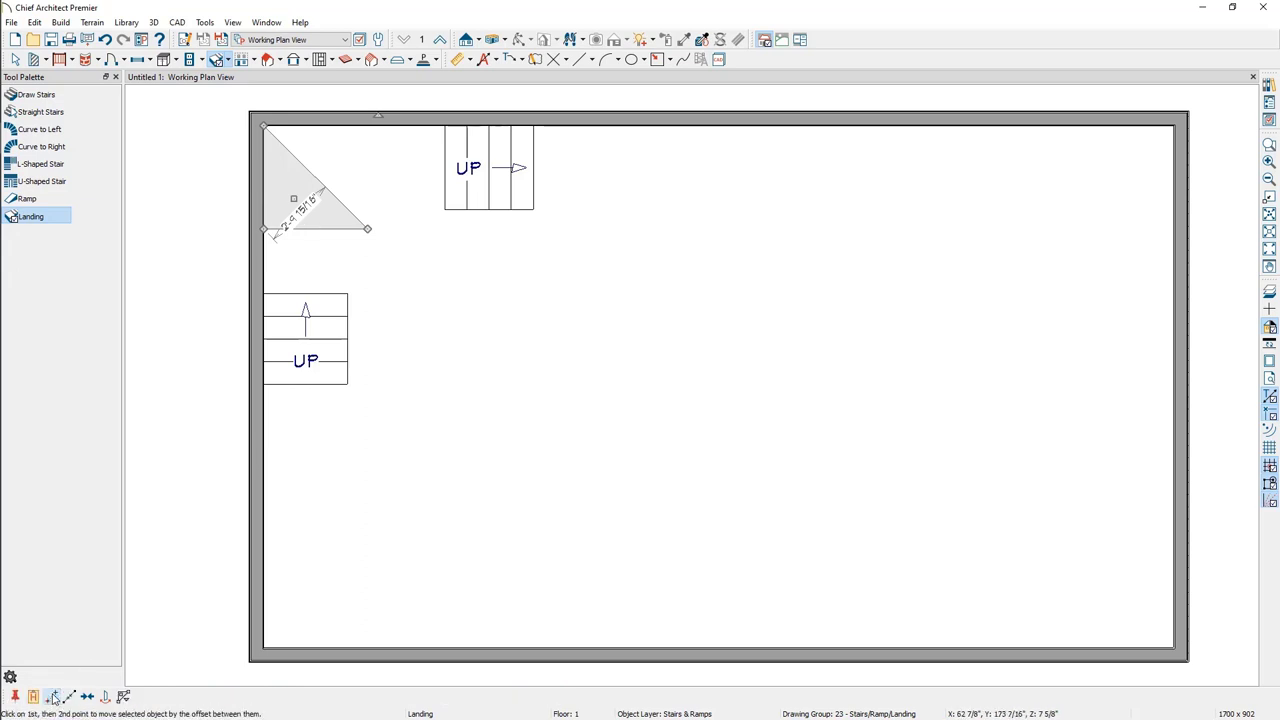
click(104, 700)
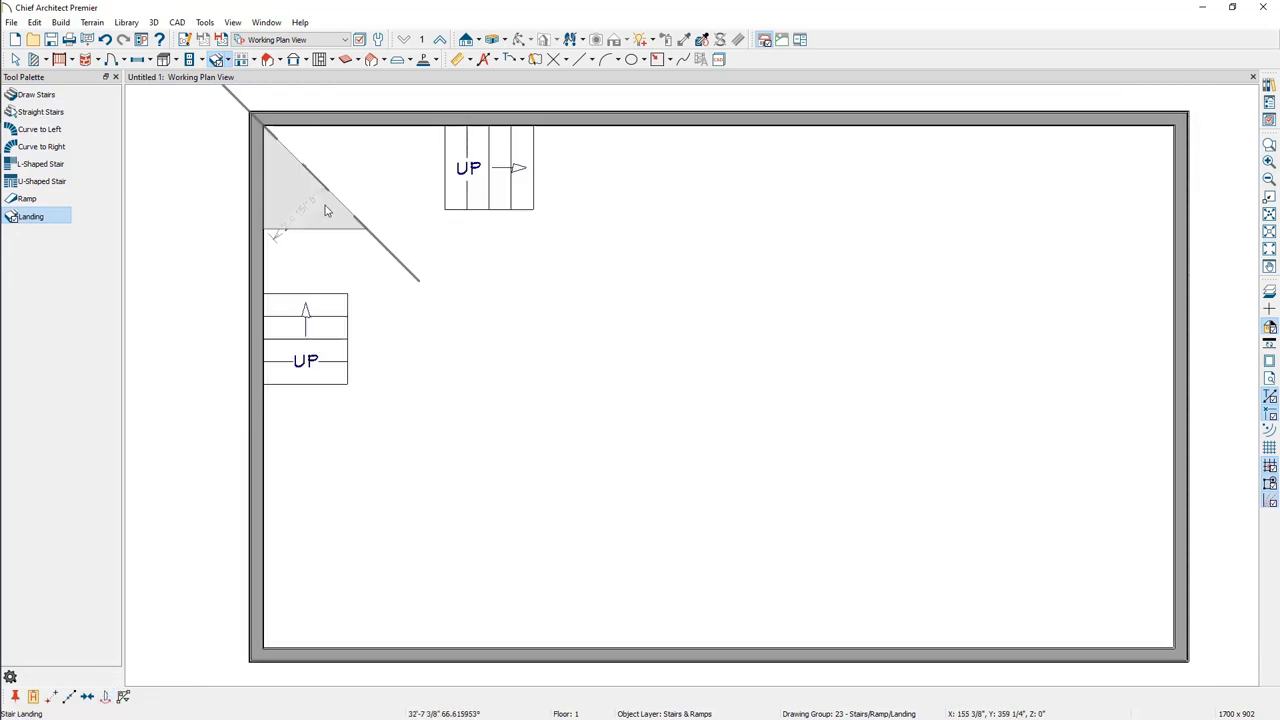
click(335, 200)
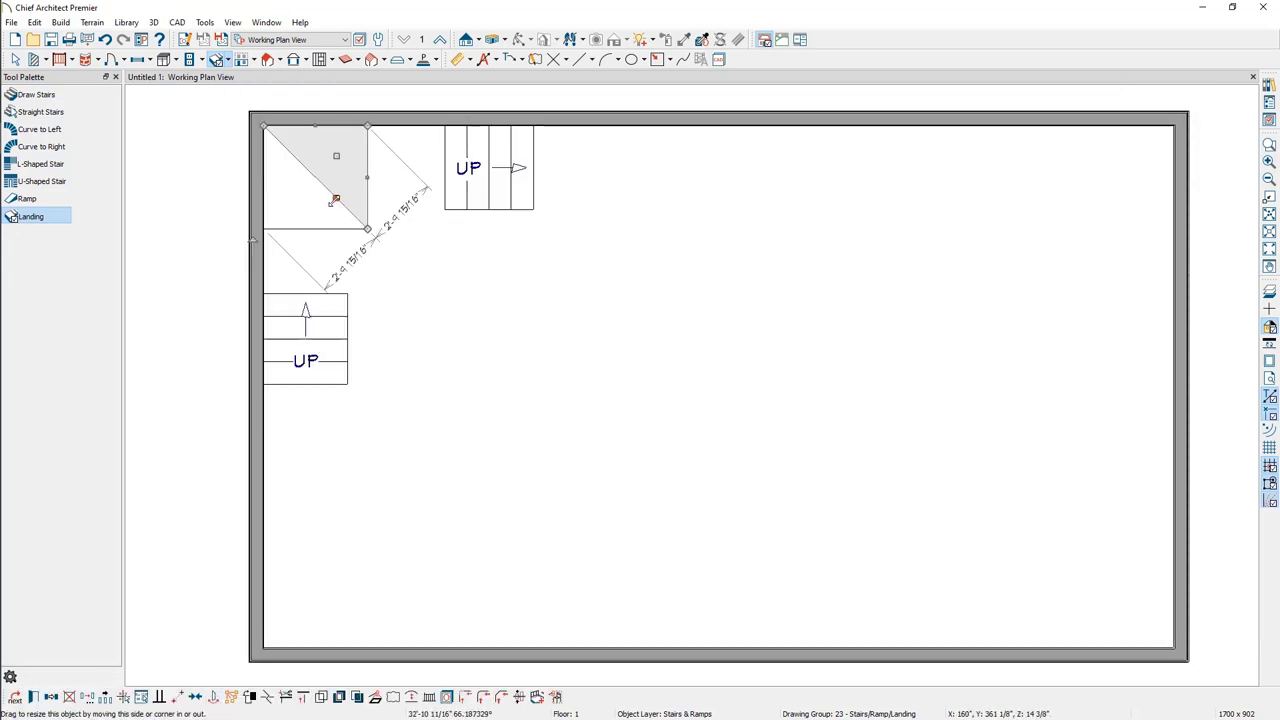
key(Escape)
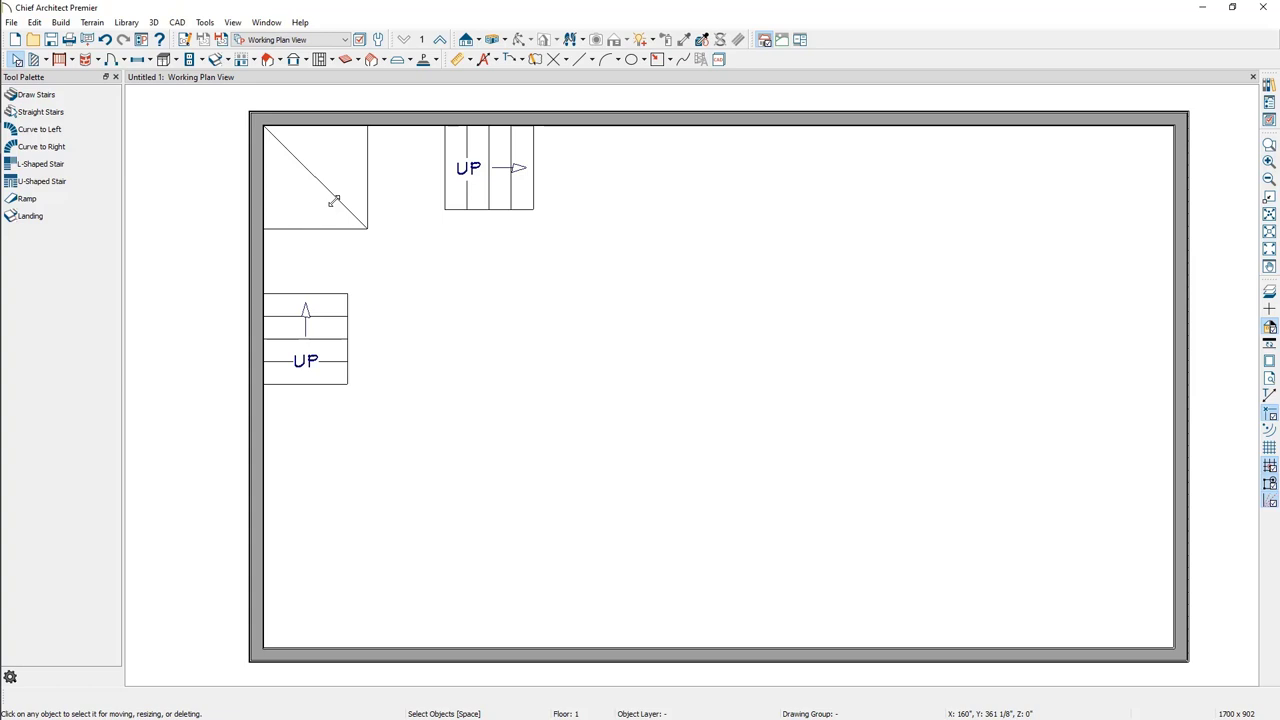
Step: Slide the left stair up and the upper stair left until both butt against the corner landing
click(304, 330)
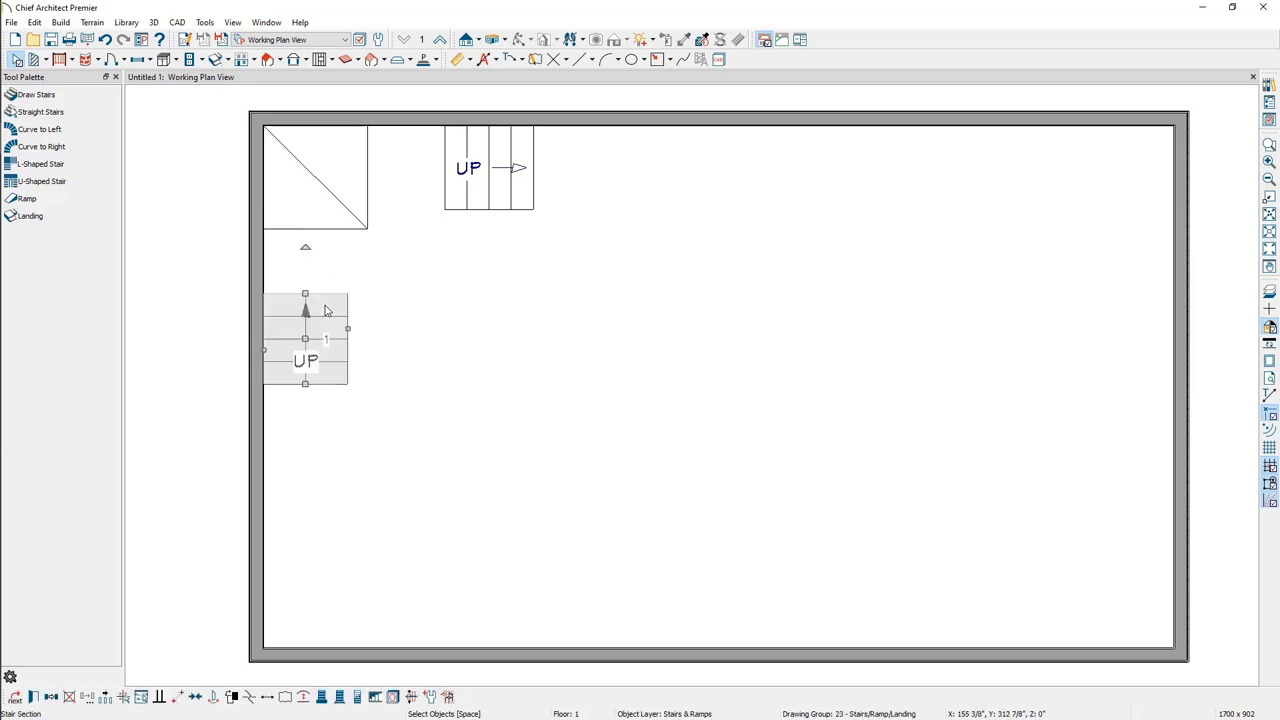
drag(304, 332, 305, 266)
click(488, 188)
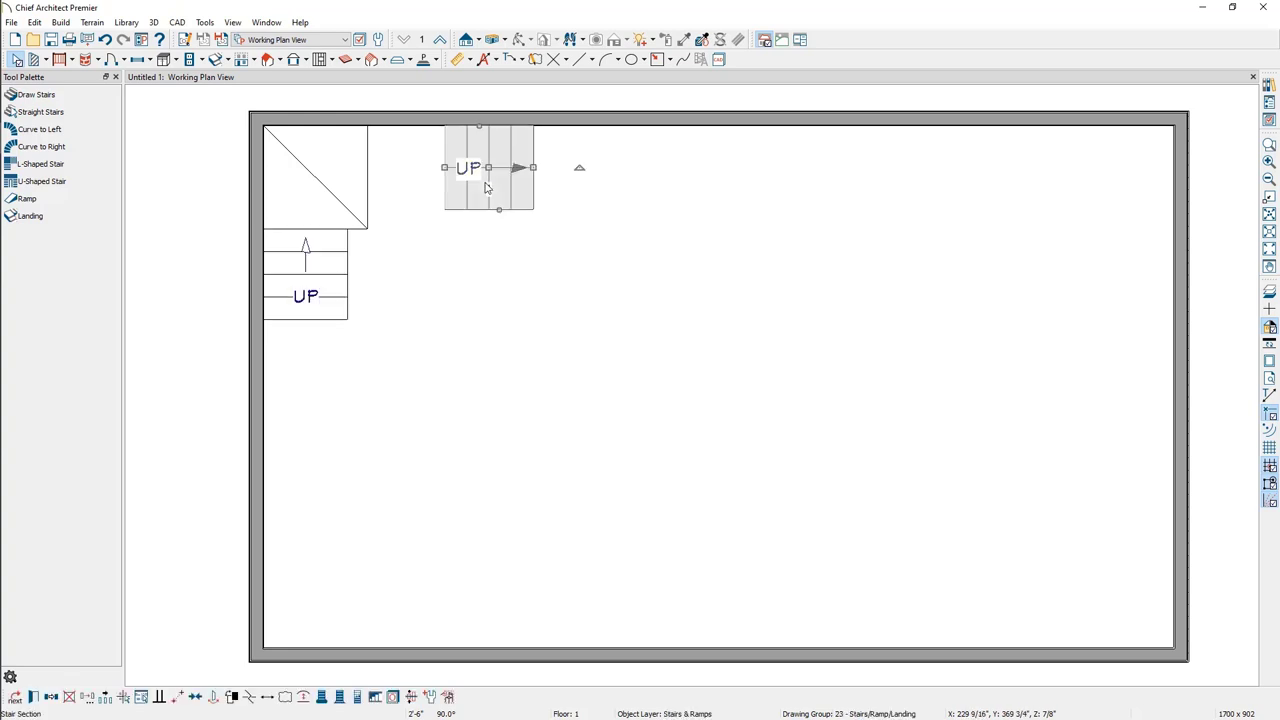
drag(489, 167, 411, 167)
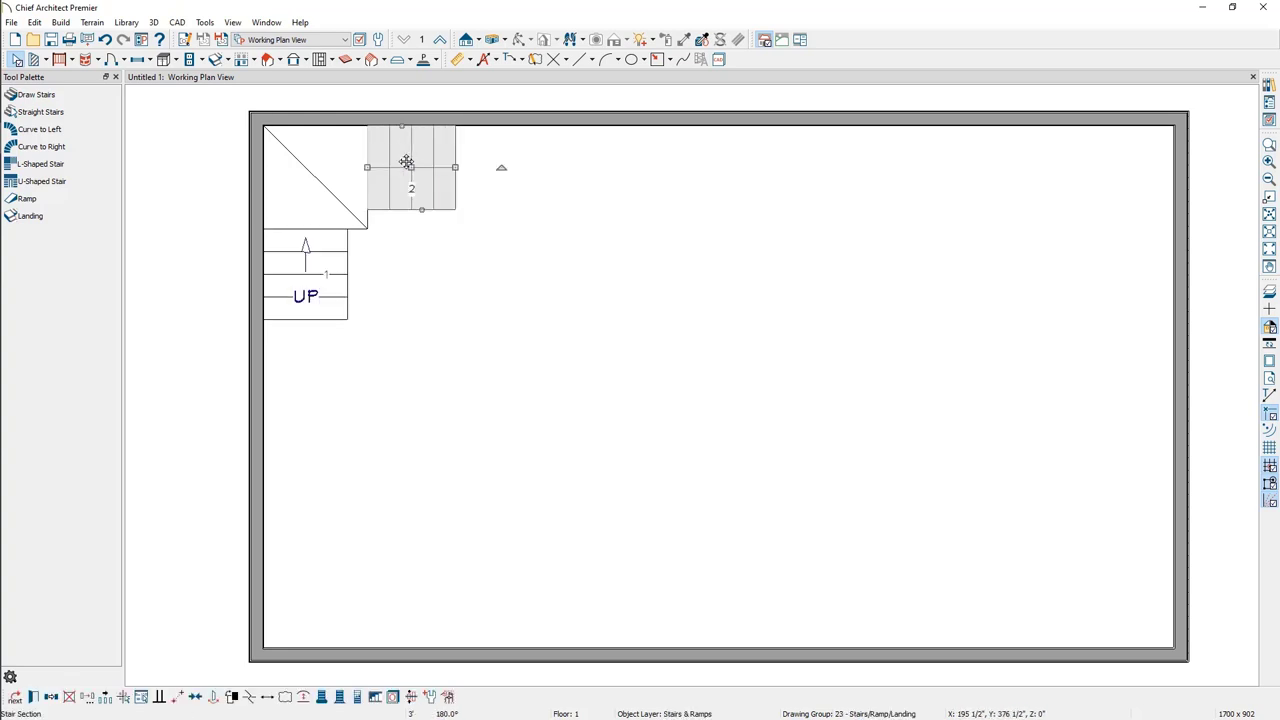
click(490, 170)
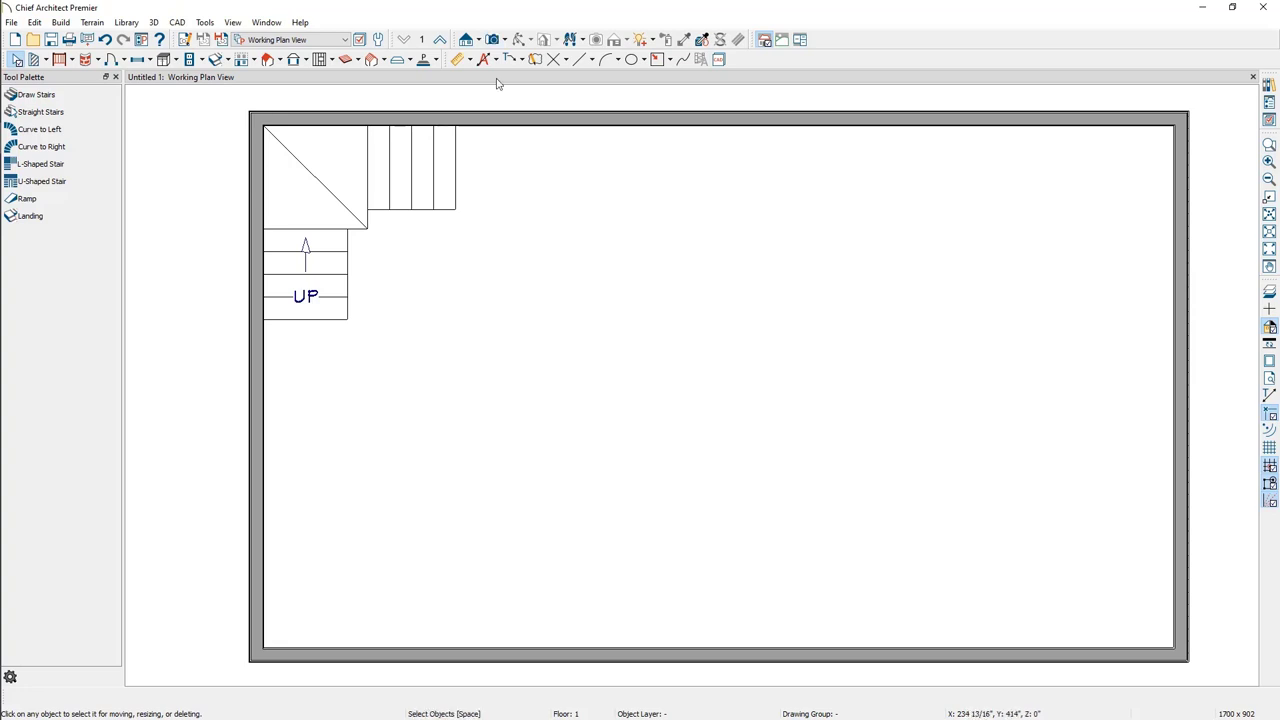
click(503, 40)
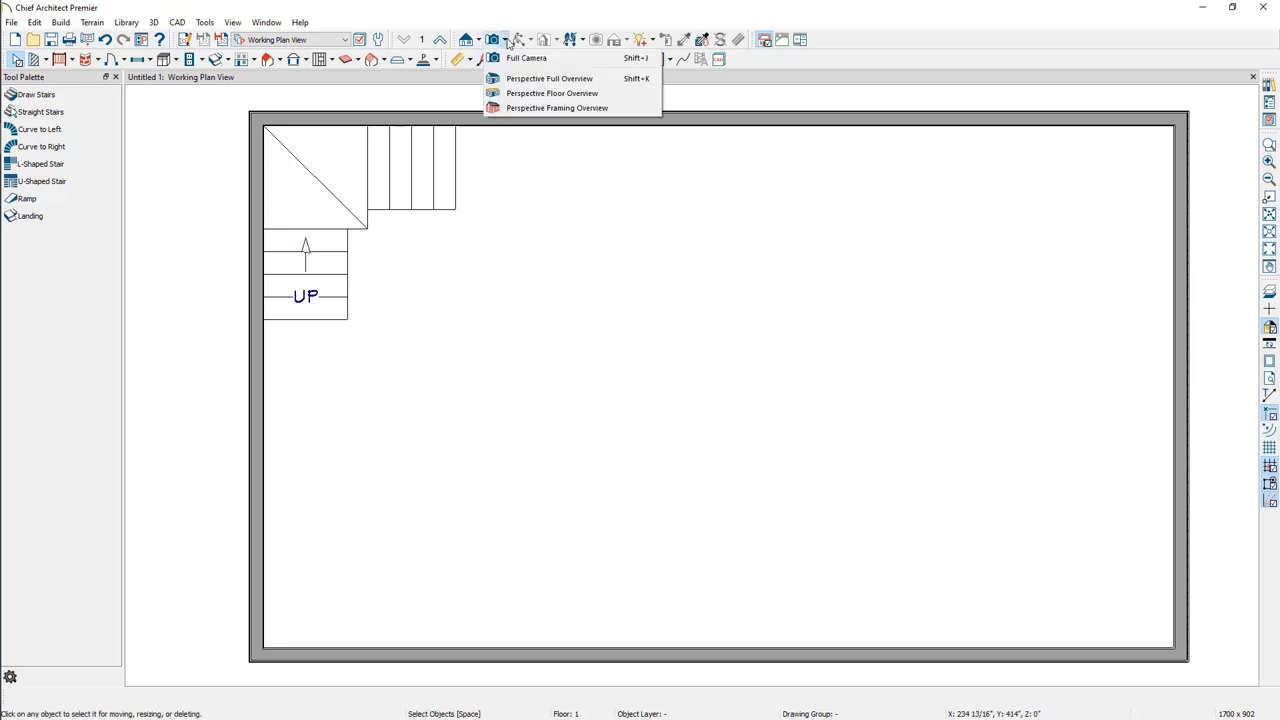
click(548, 93)
drag(548, 106, 565, 287)
scroll(565, 287, up, 5)
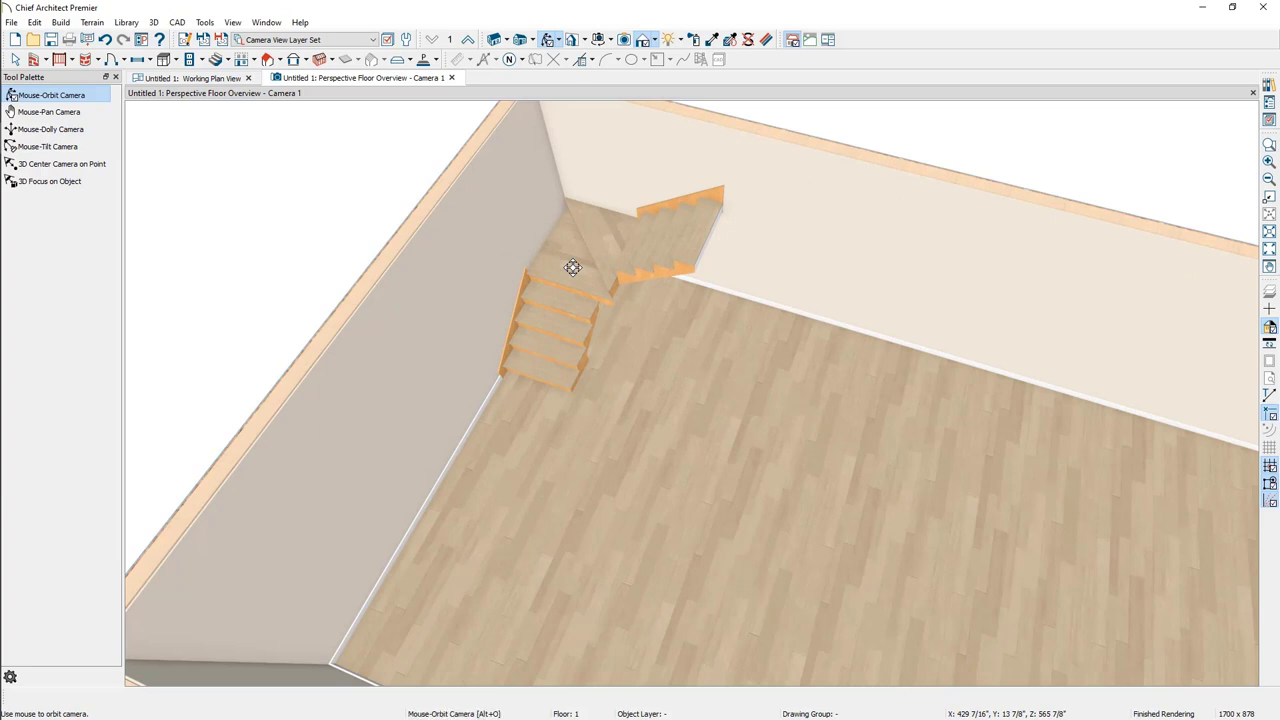
click(452, 78)
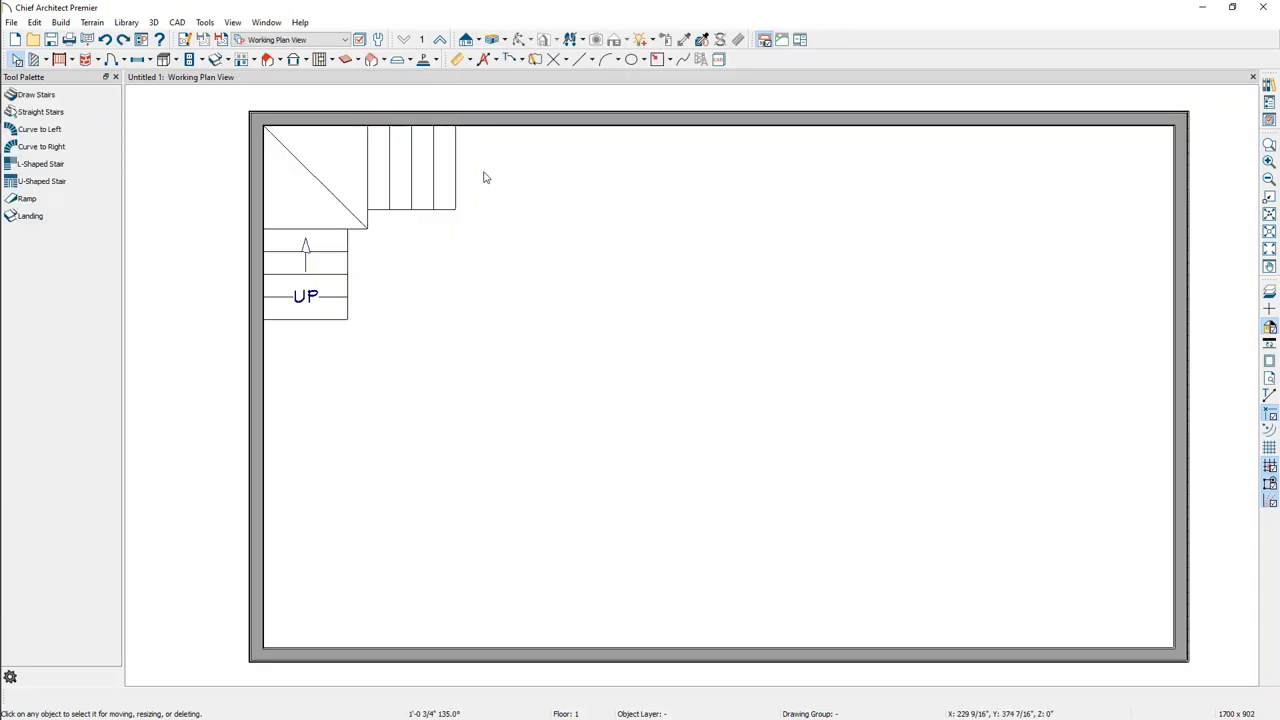
Step: Add a break to the lower triangular landing and pull its corner in to meet the stair corner
click(302, 199)
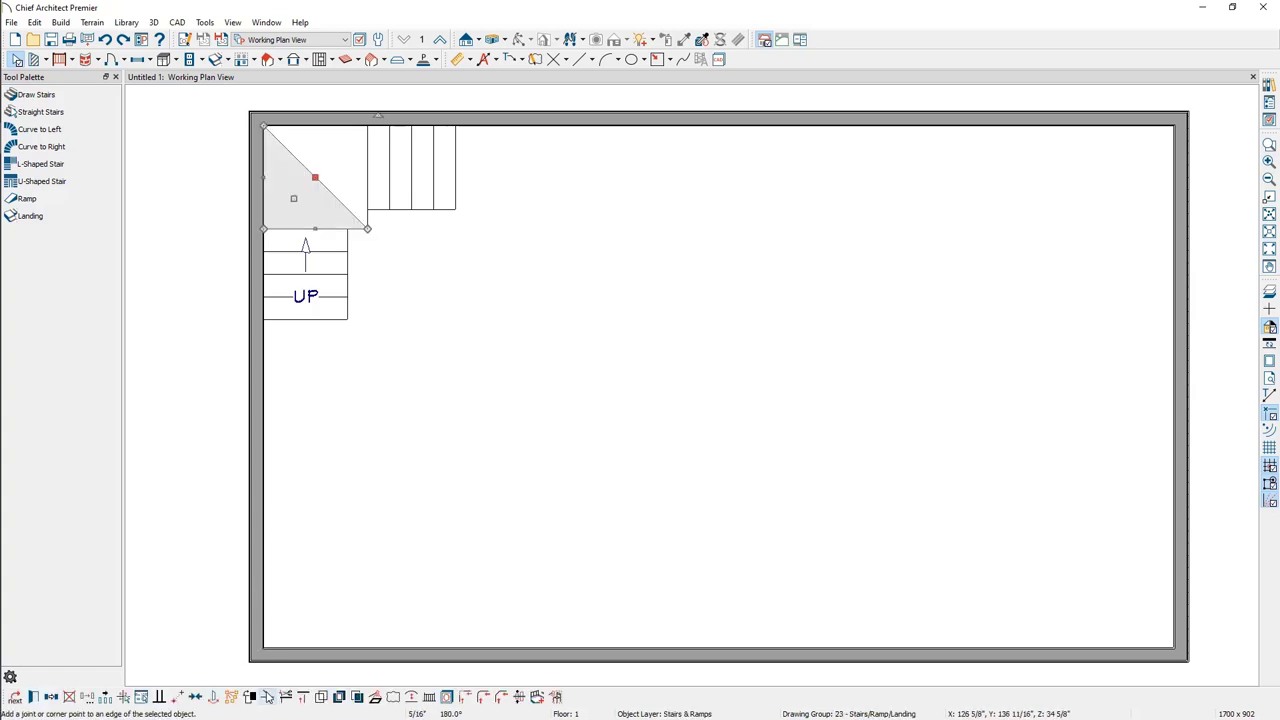
click(268, 697)
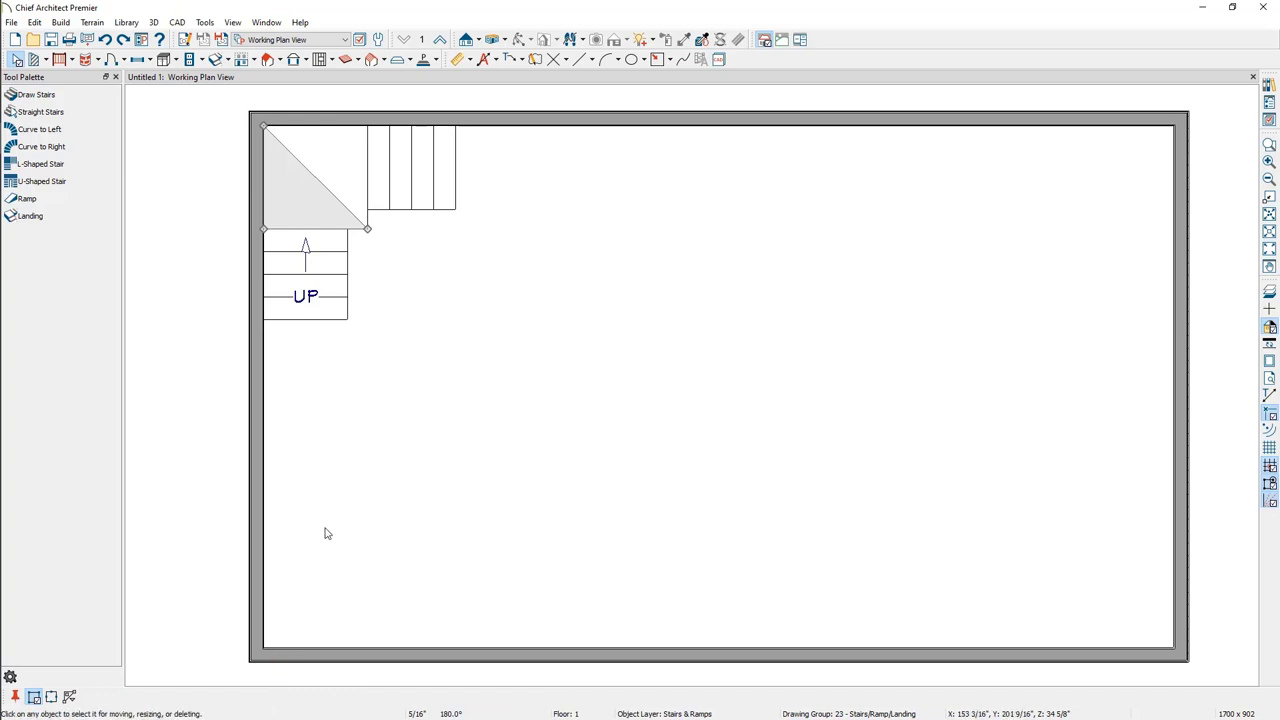
click(349, 232)
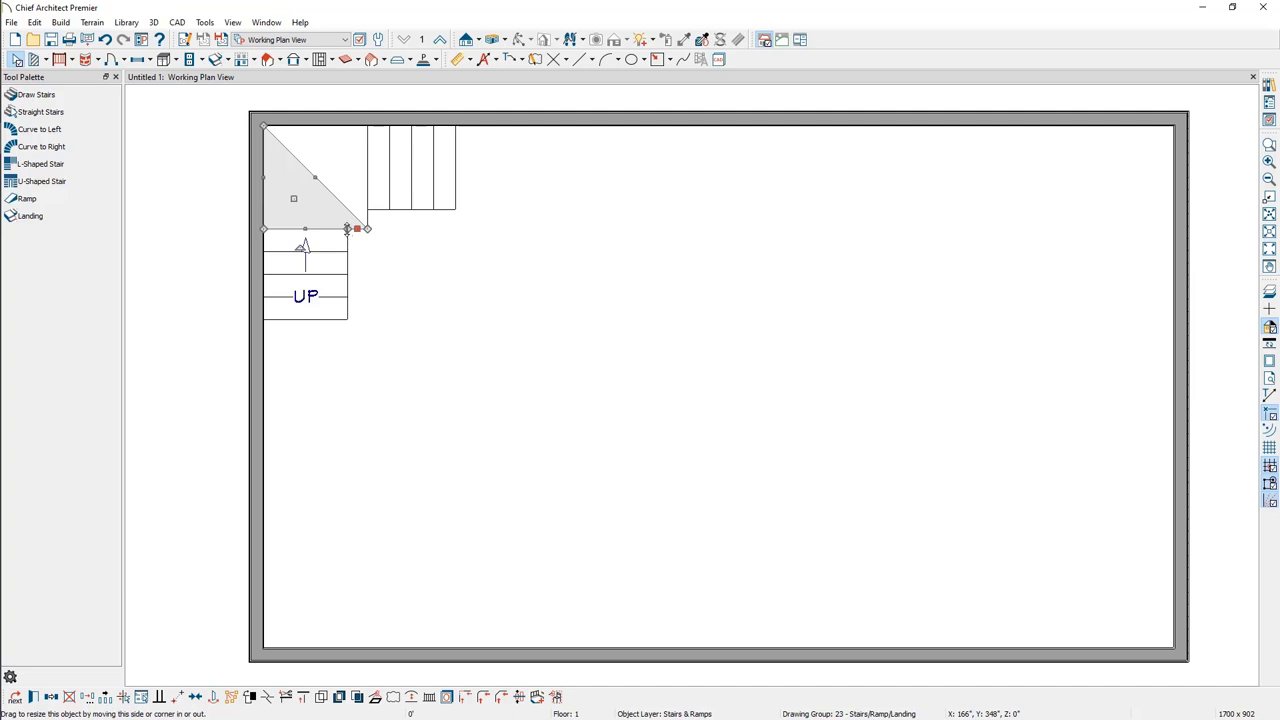
drag(354, 226, 342, 205)
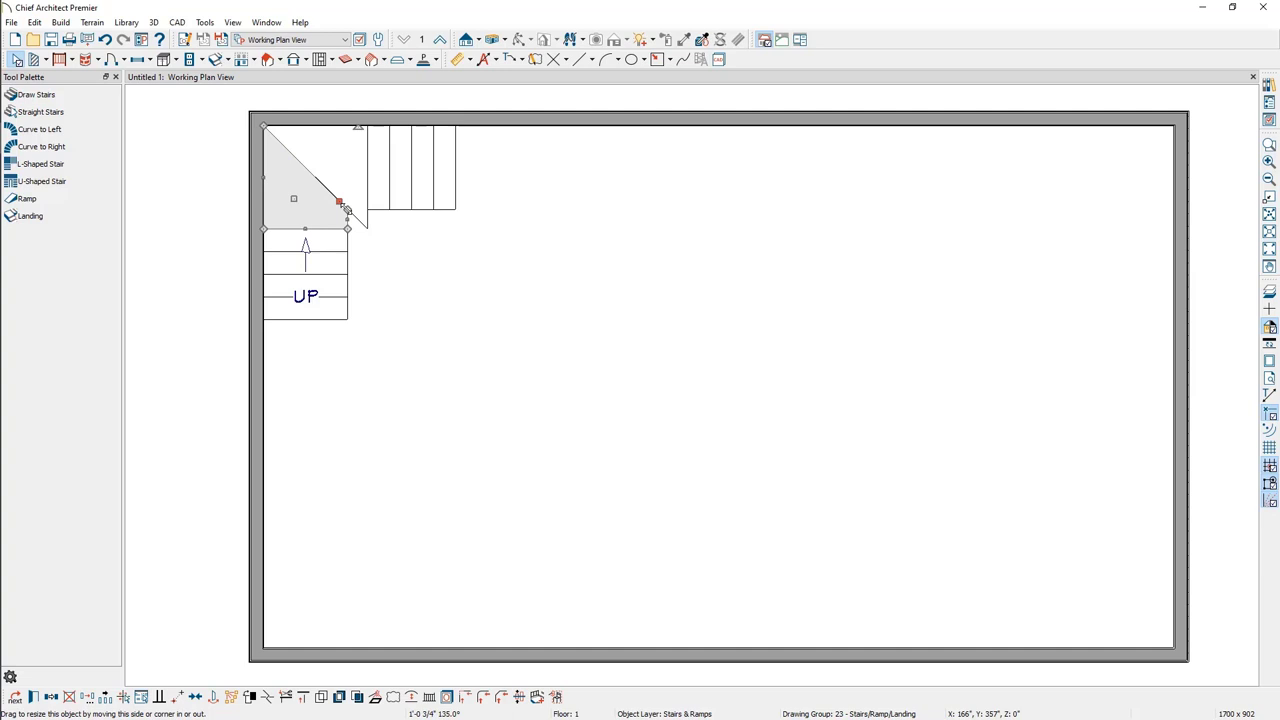
drag(345, 207, 365, 180)
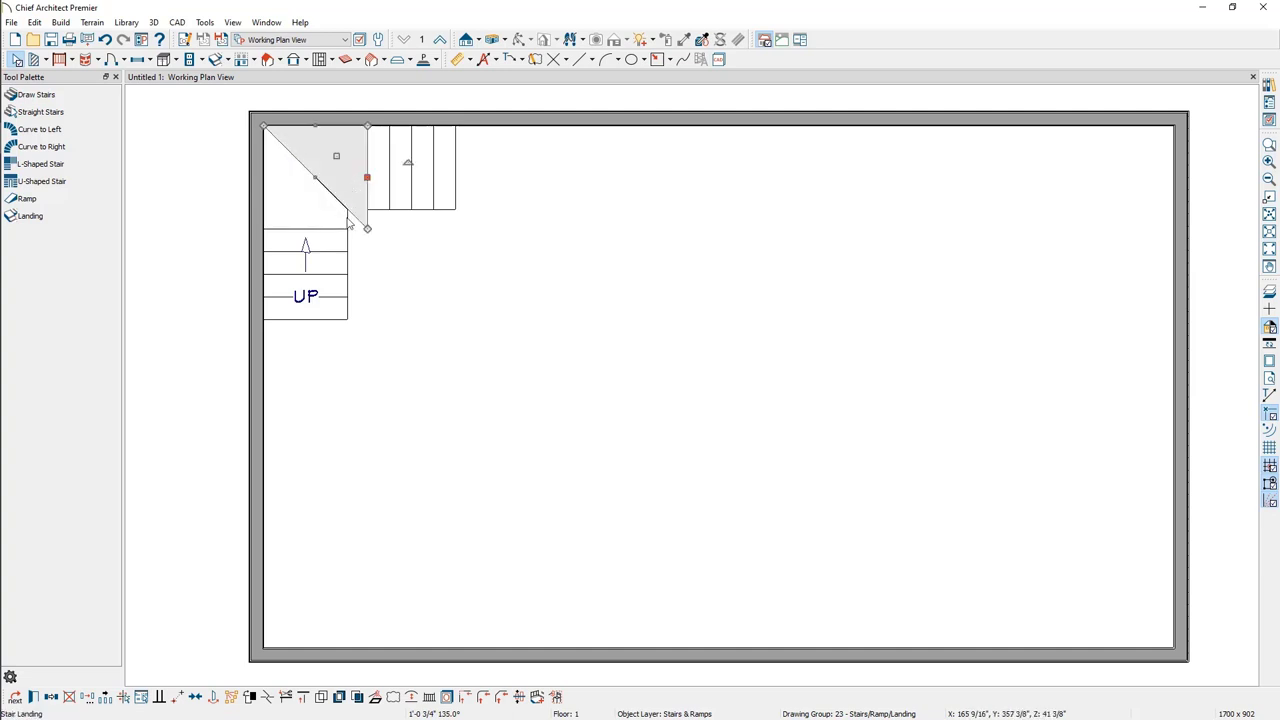
click(277, 675)
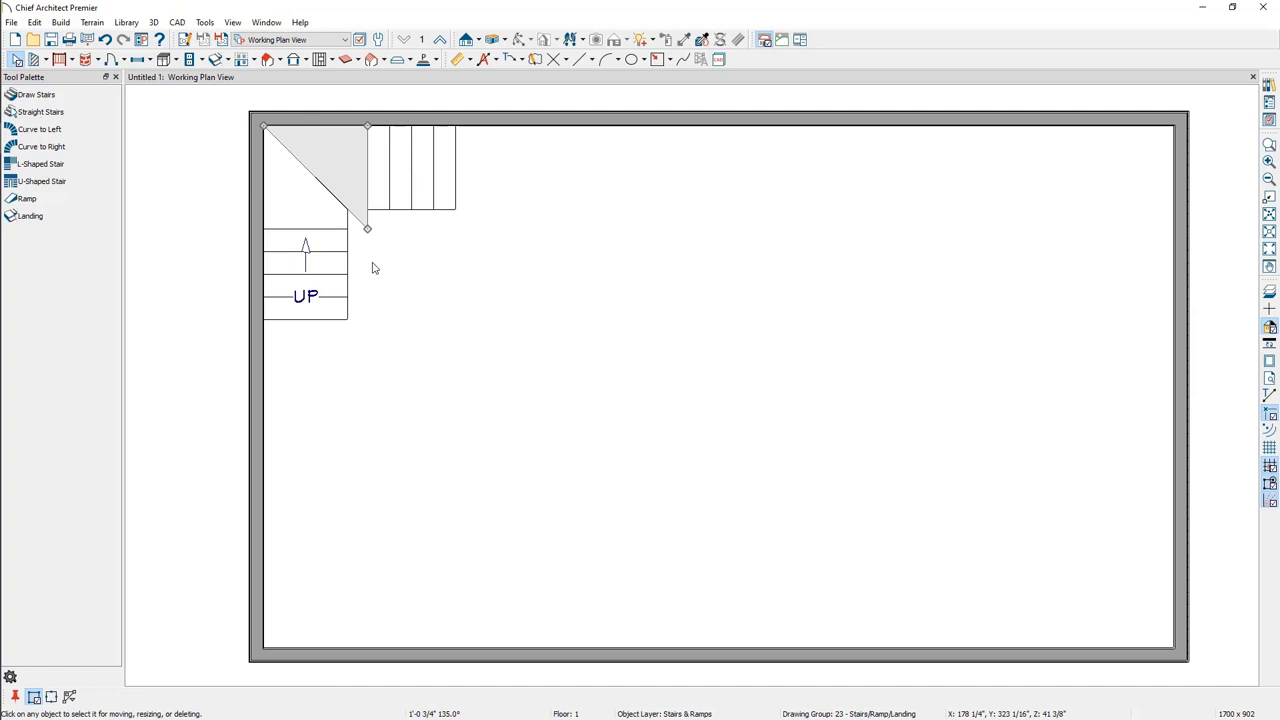
Step: Adjust the upper triangular landing's corner to meet the stair corner
click(370, 215)
drag(363, 223, 355, 217)
click(372, 223)
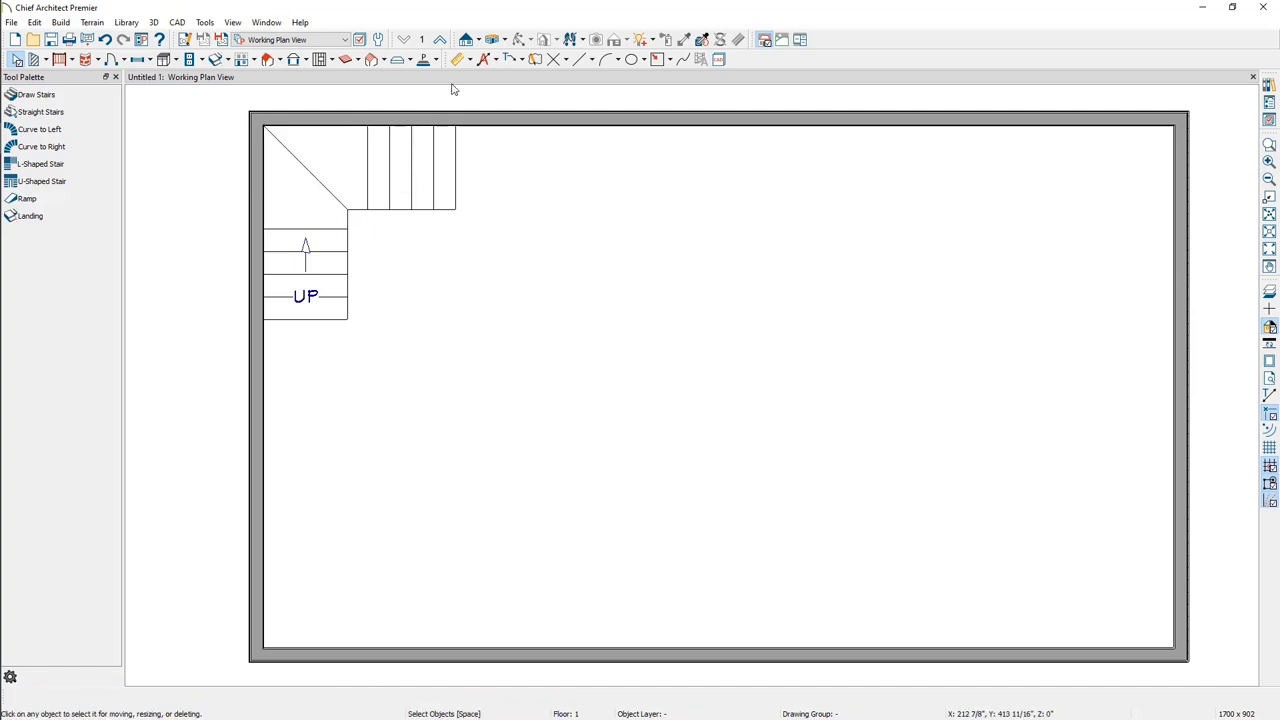
Step: Open a Perspective Floor Overview, orbiting and zooming in on the winder stairs
click(492, 40)
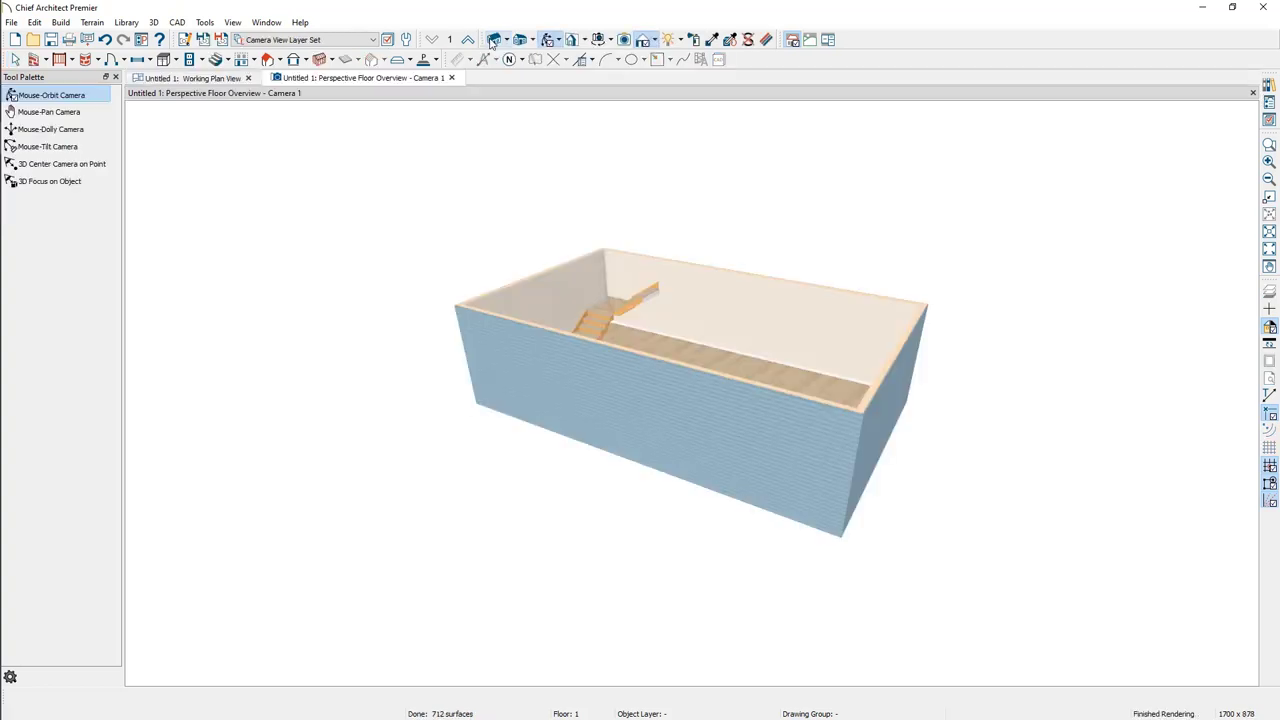
drag(569, 223, 588, 255)
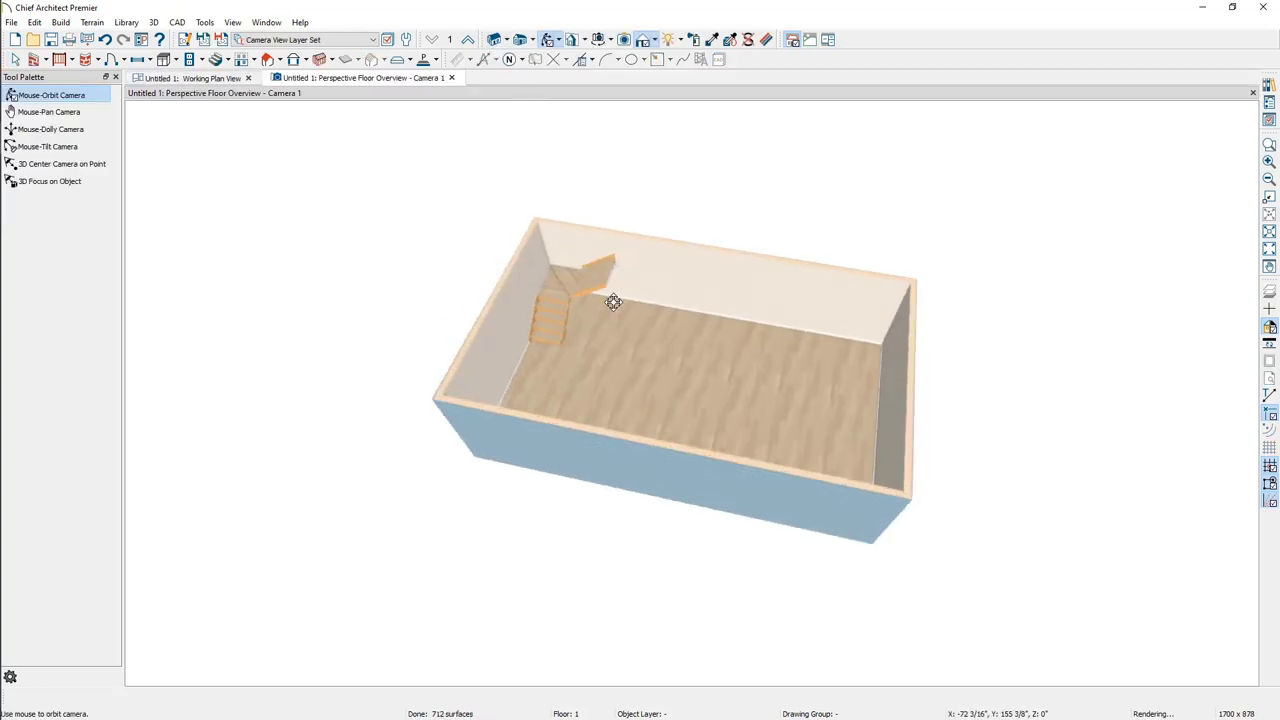
scroll(608, 309, up, 8)
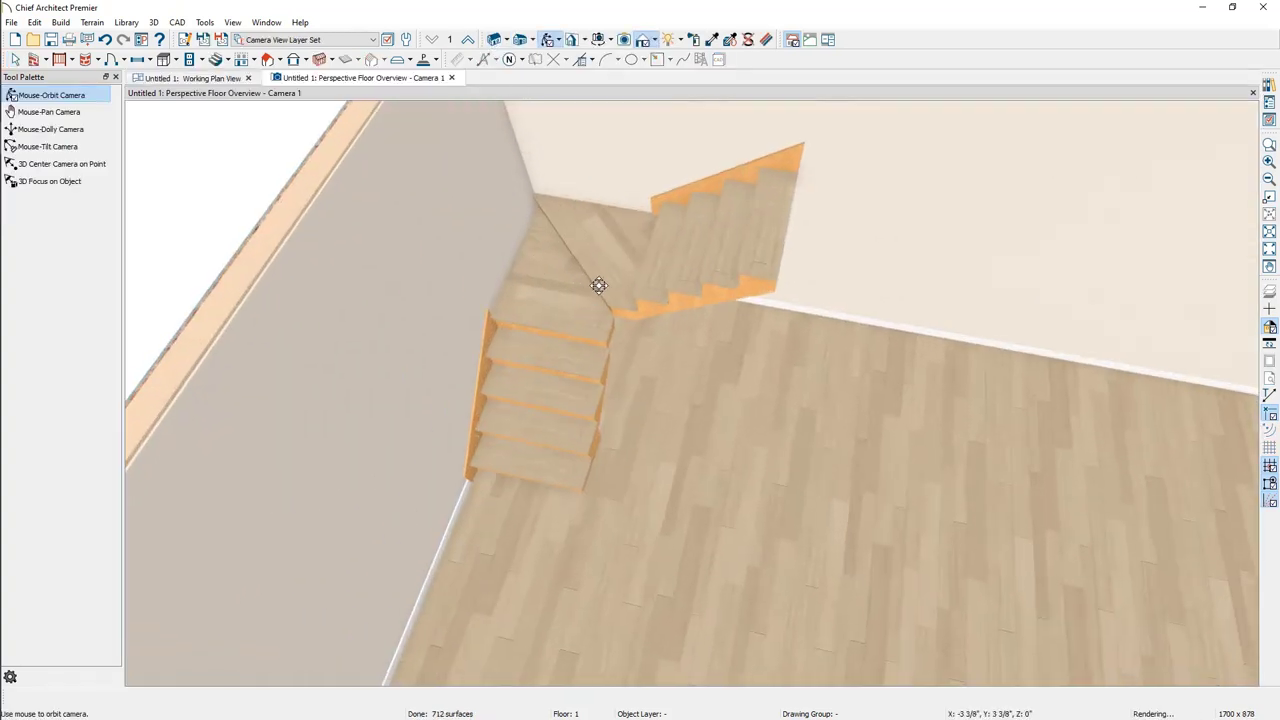